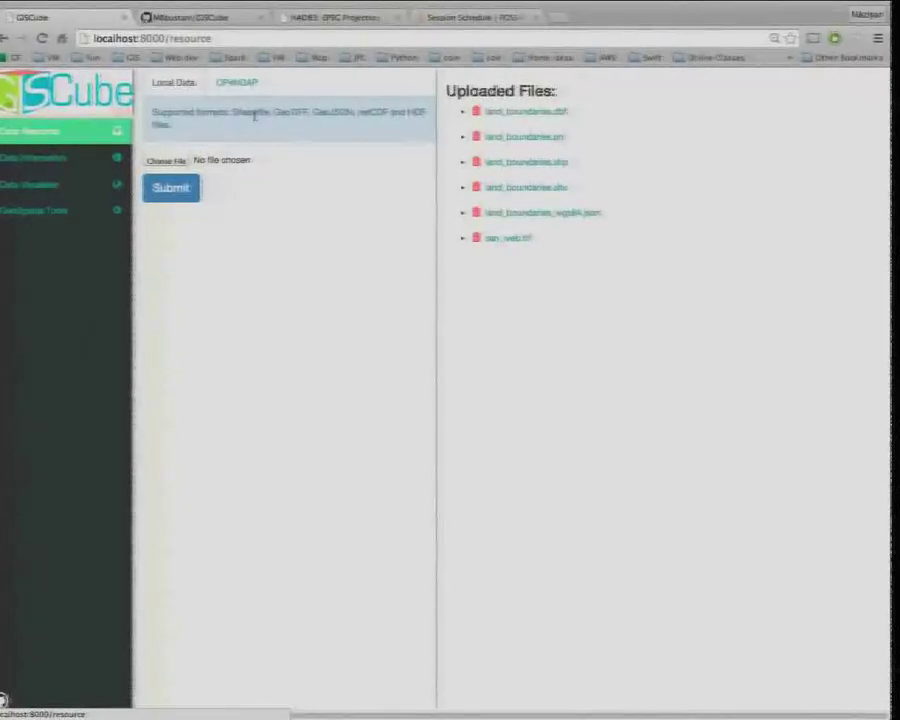
Step: Upload sresa1b_ncar_ccsm3_0_run1_200001.nc from the GISCube folder, then delete land_boundaries_wgs84.json
drag(233, 112, 290, 118)
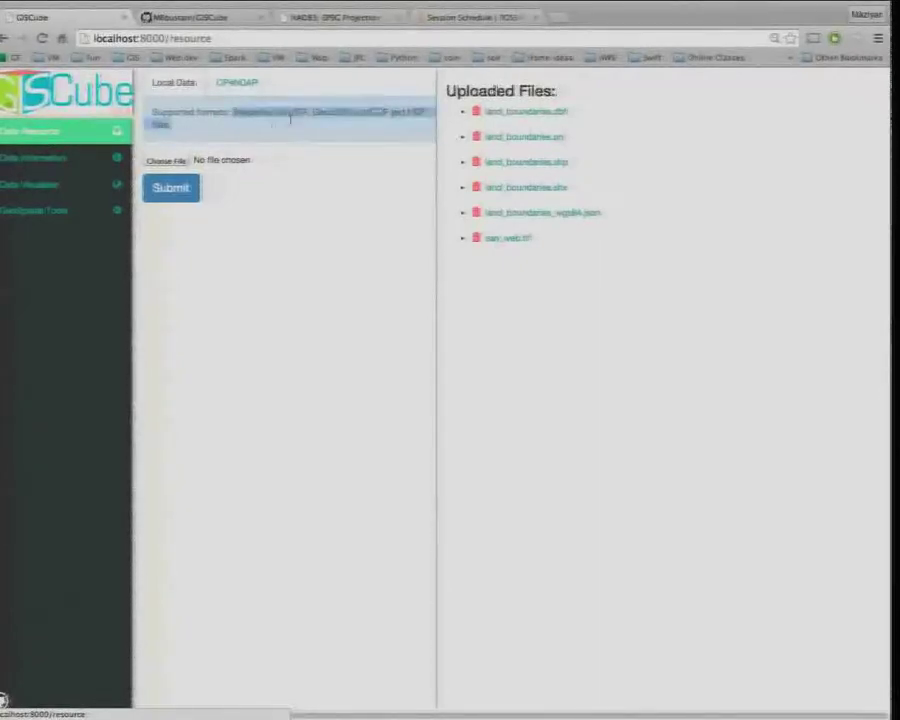
click(178, 161)
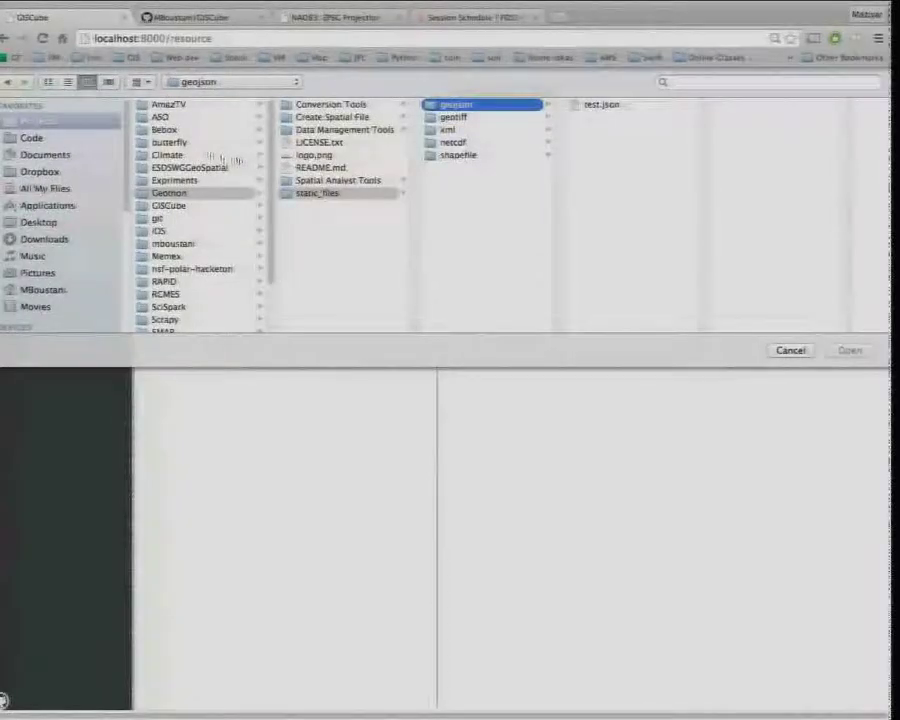
click(180, 205)
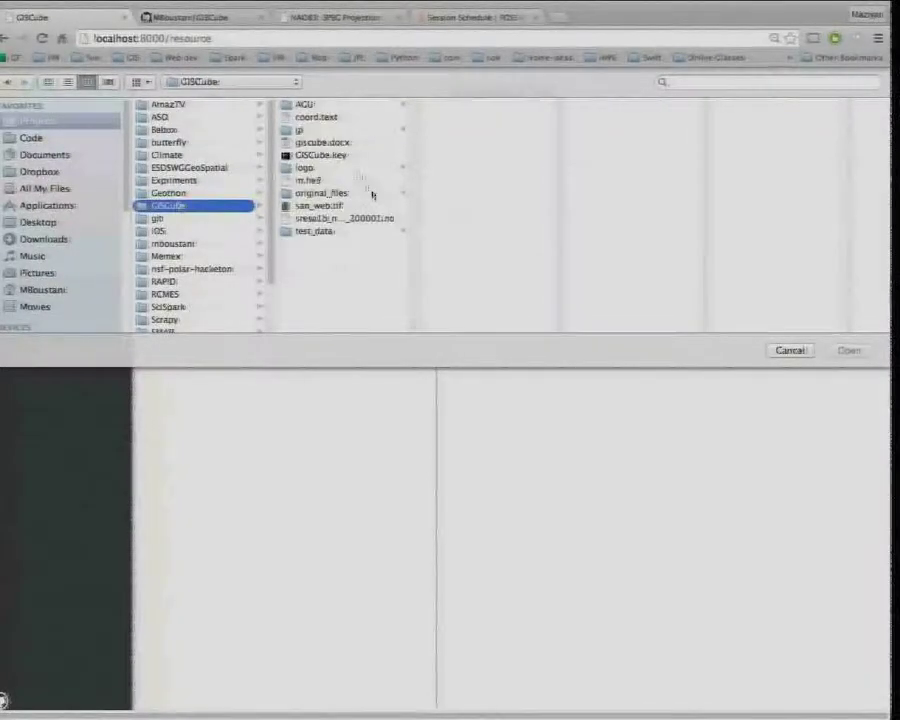
click(345, 218)
click(849, 350)
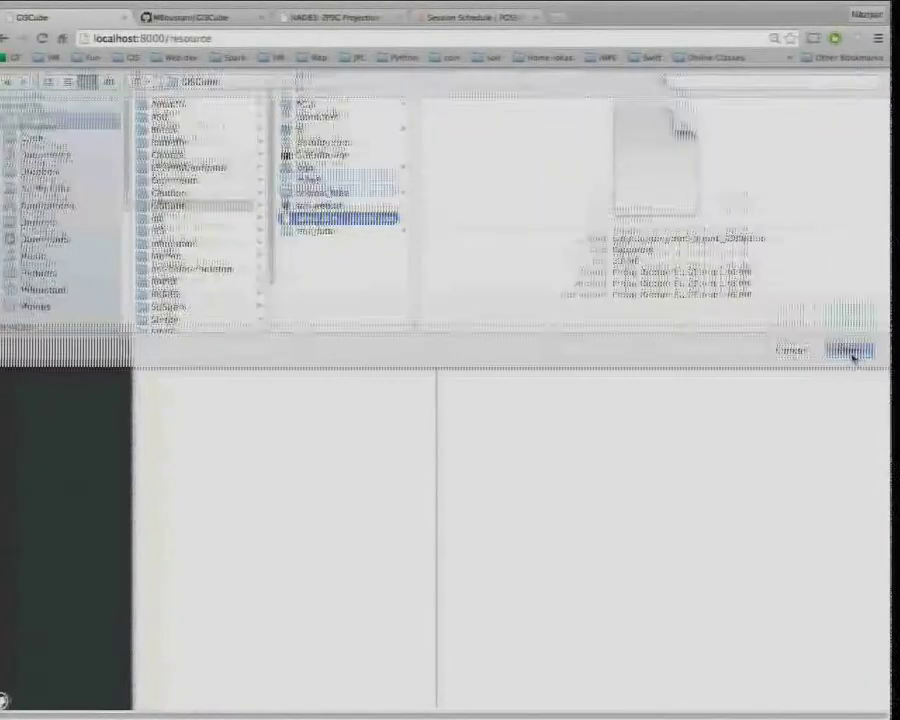
click(194, 198)
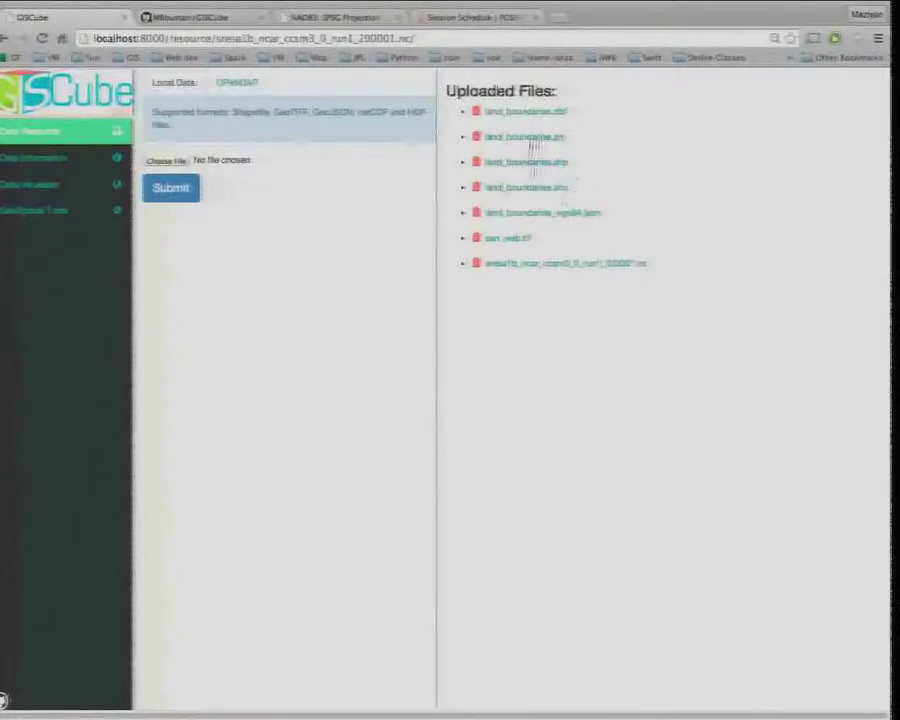
click(476, 212)
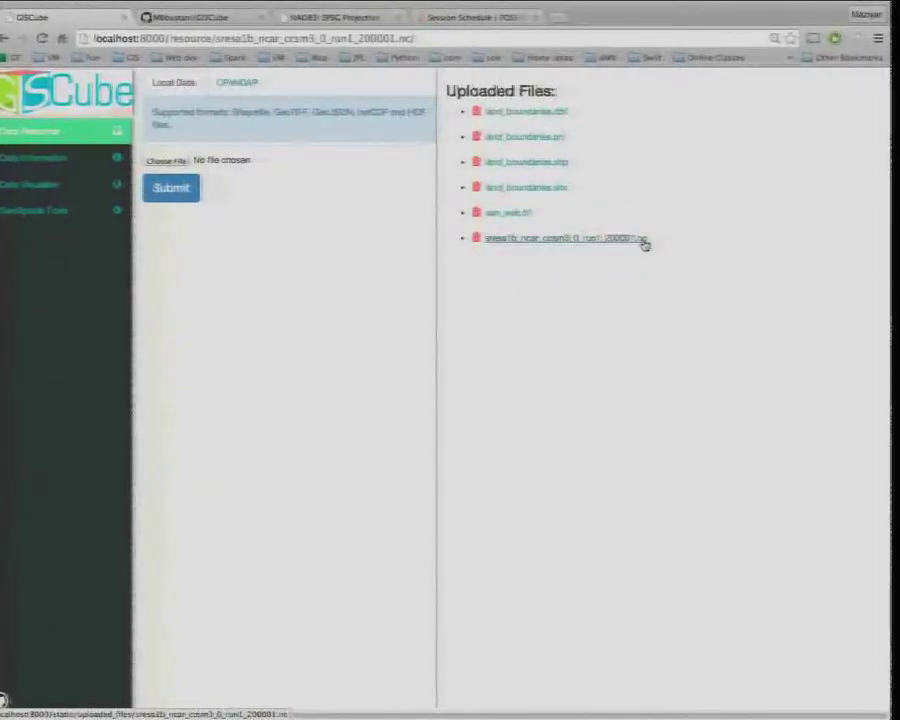
Step: Look at the OPeNDAP URL form, then go to Data Information listing land_boundaries.shp
click(249, 94)
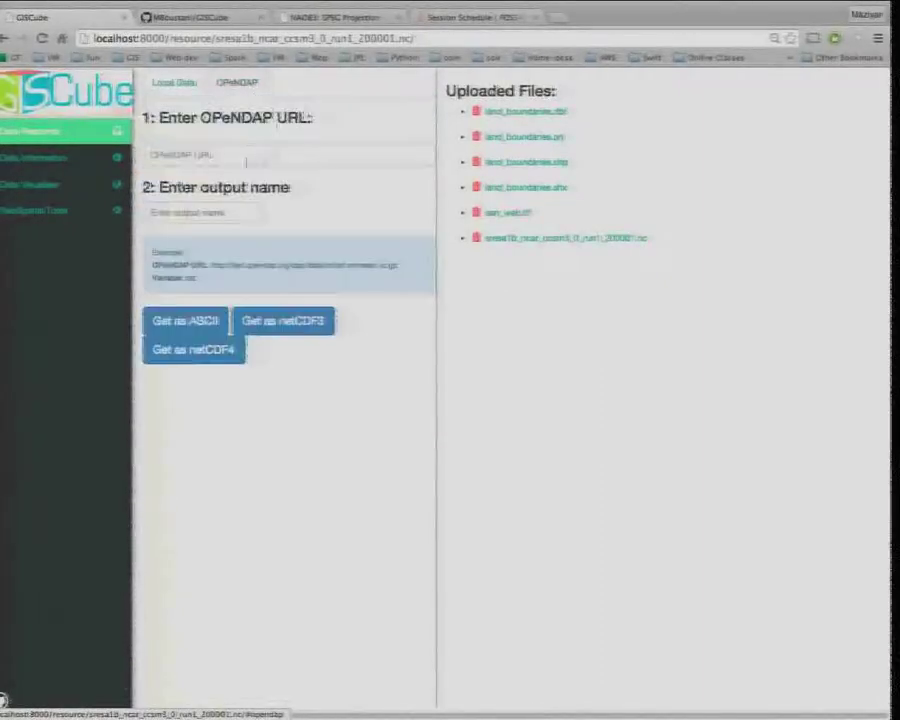
click(237, 158)
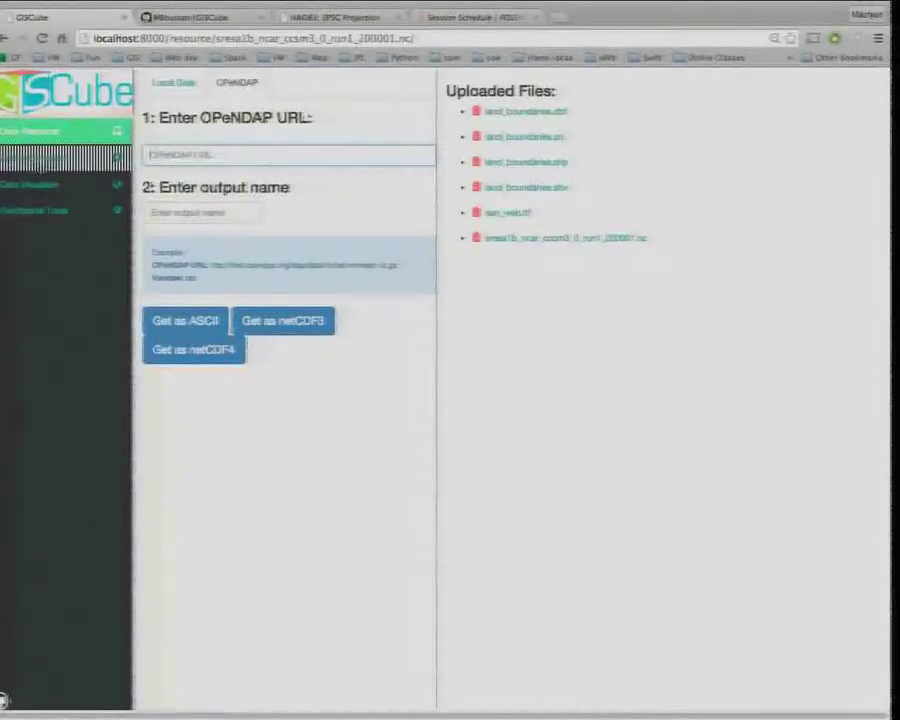
click(35, 166)
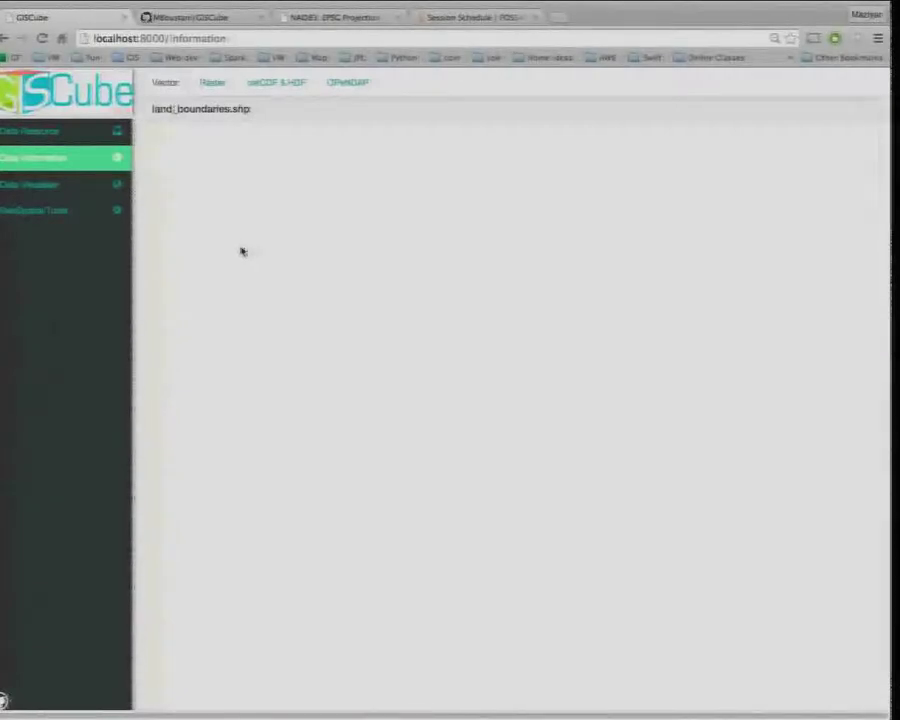
Step: View land_boundaries.shp details, san_web.tif raster metadata, then scroll through the sresa1b netCDF JSON metadata
click(185, 112)
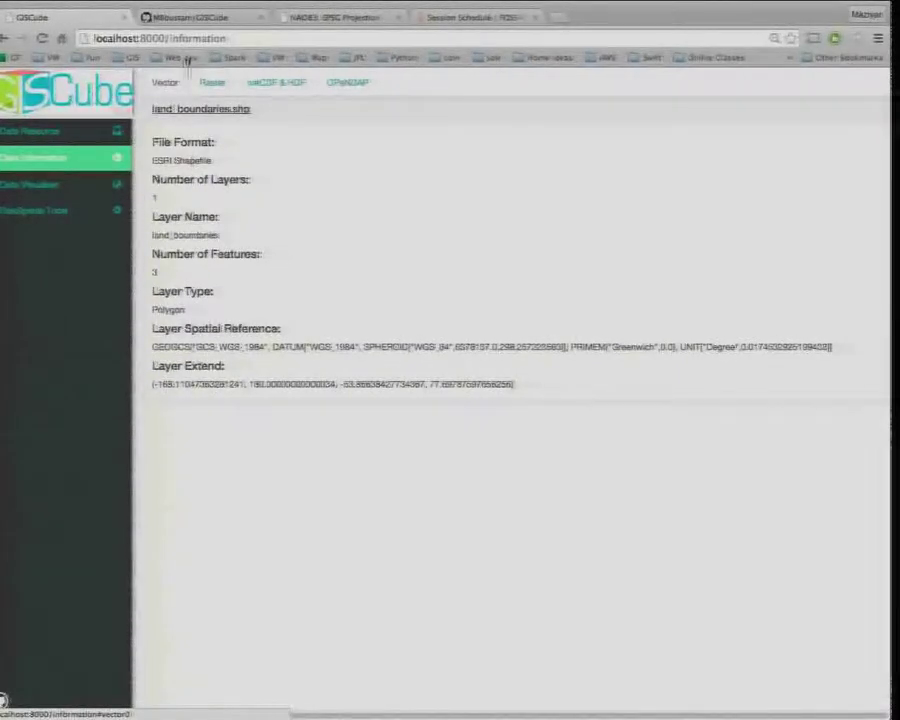
click(209, 83)
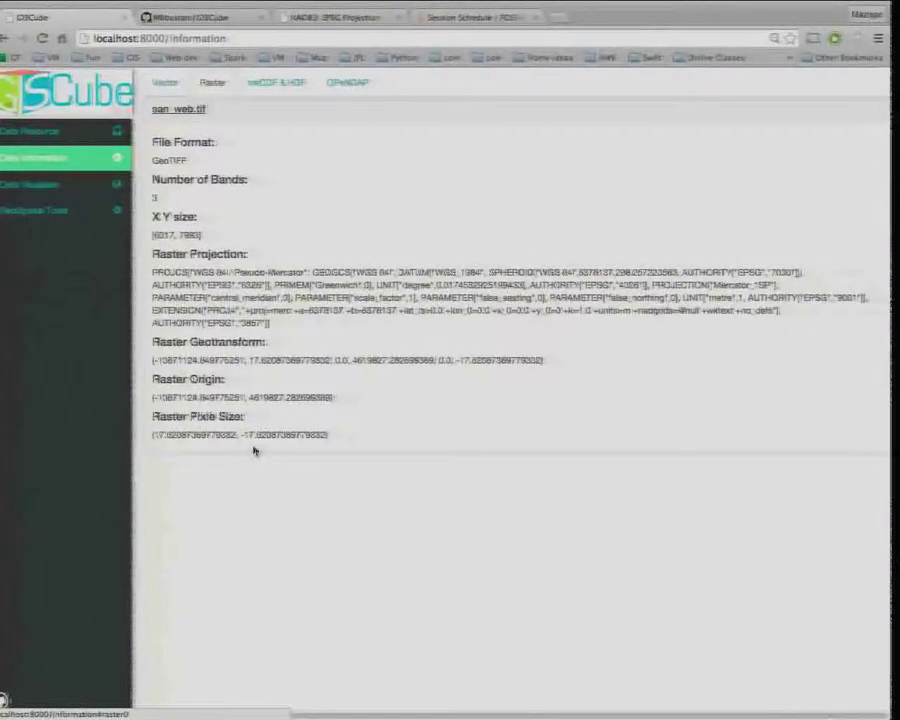
click(285, 84)
scroll(266, 117, down, 2)
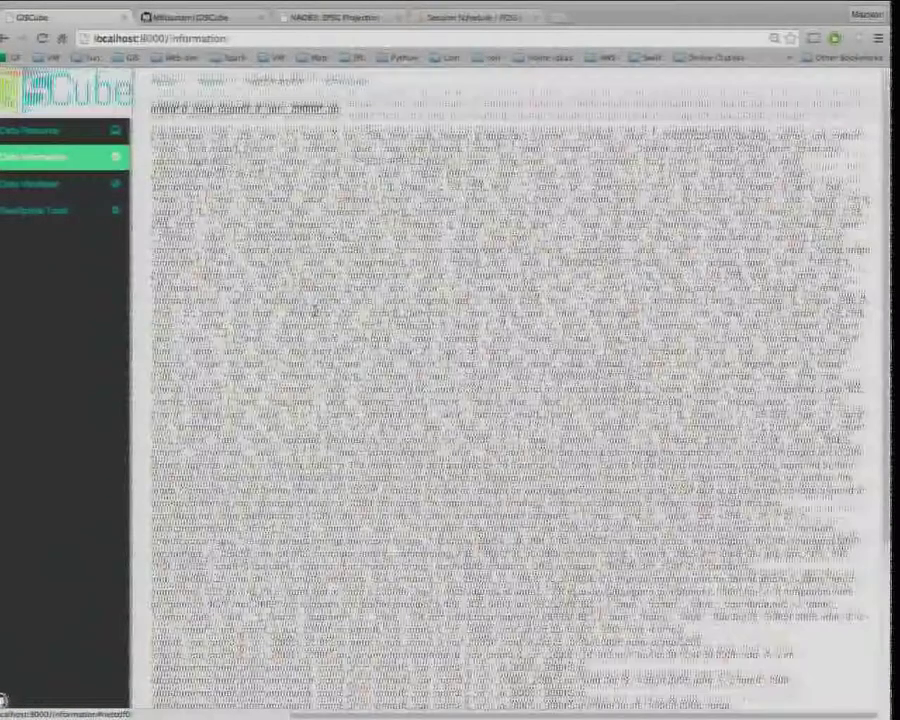
scroll(352, 326, up, 3)
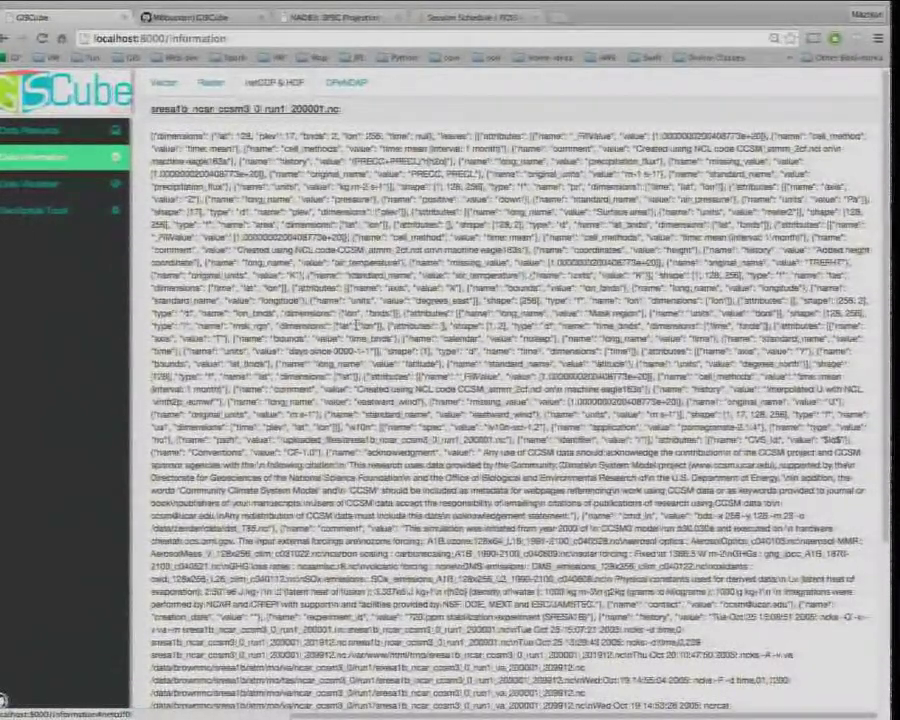
Step: Paste the example sea surface temperature OPeNDAP URL, get its metadata, and open the Data Visualiser
click(352, 84)
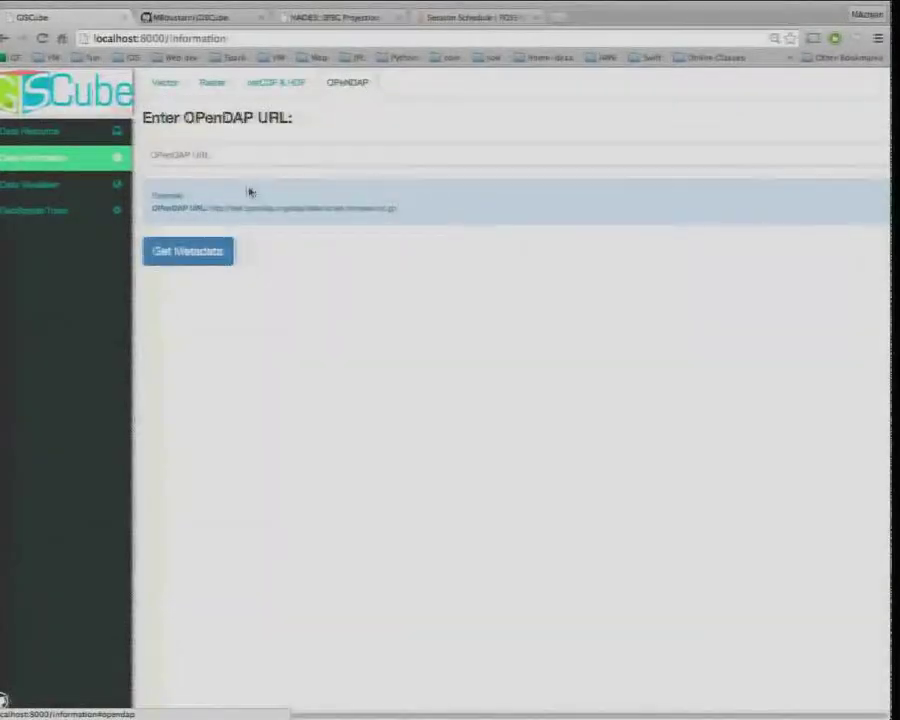
drag(208, 207, 398, 208)
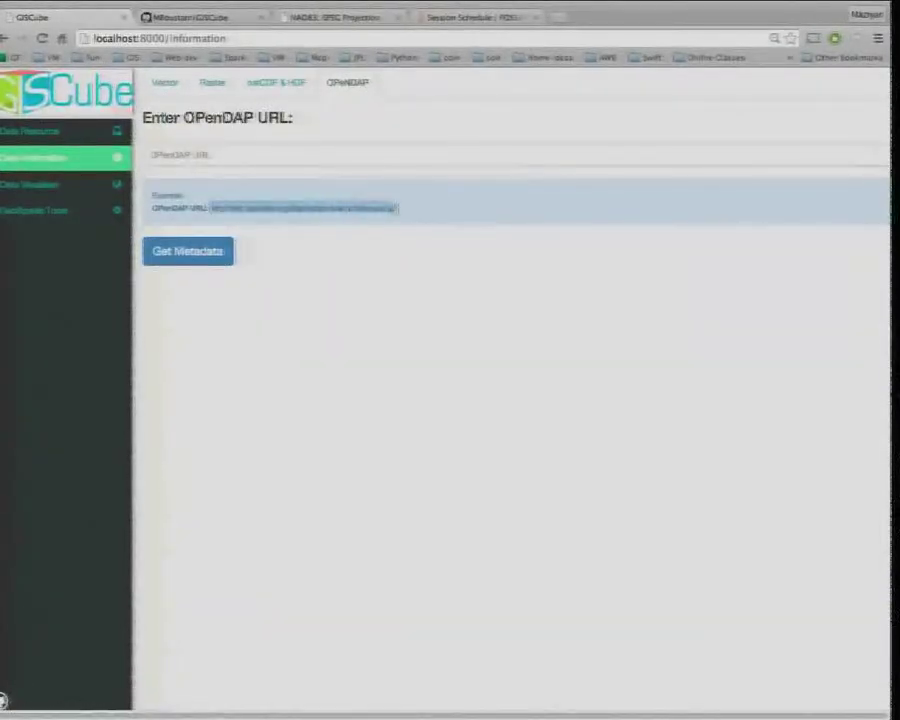
click(416, 152)
text(http://test.opendap.org/dap/data/nc/sst.mnmean.nc.gz)
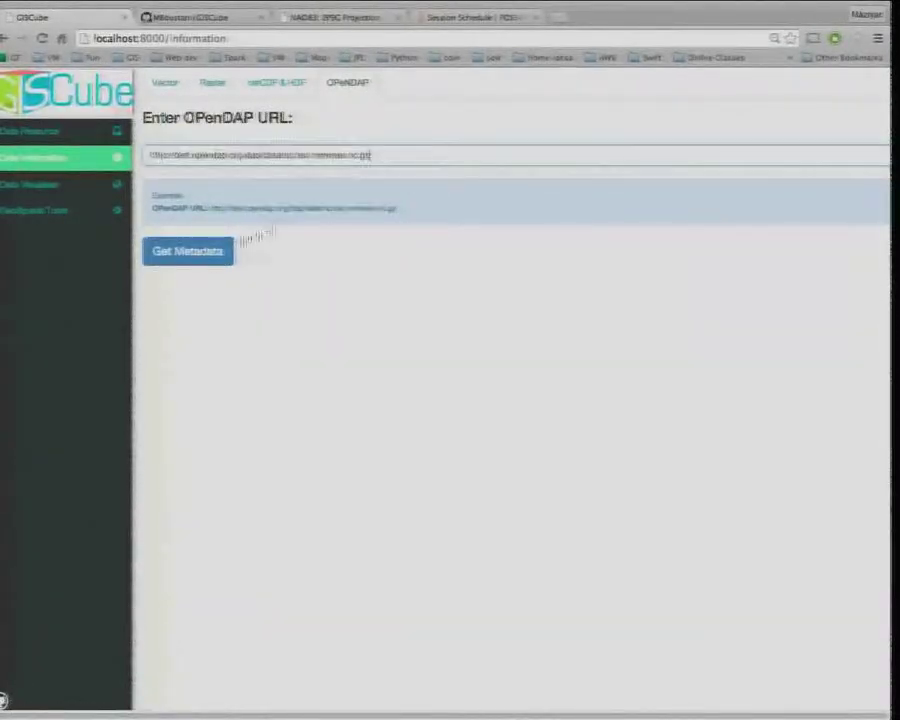
click(222, 252)
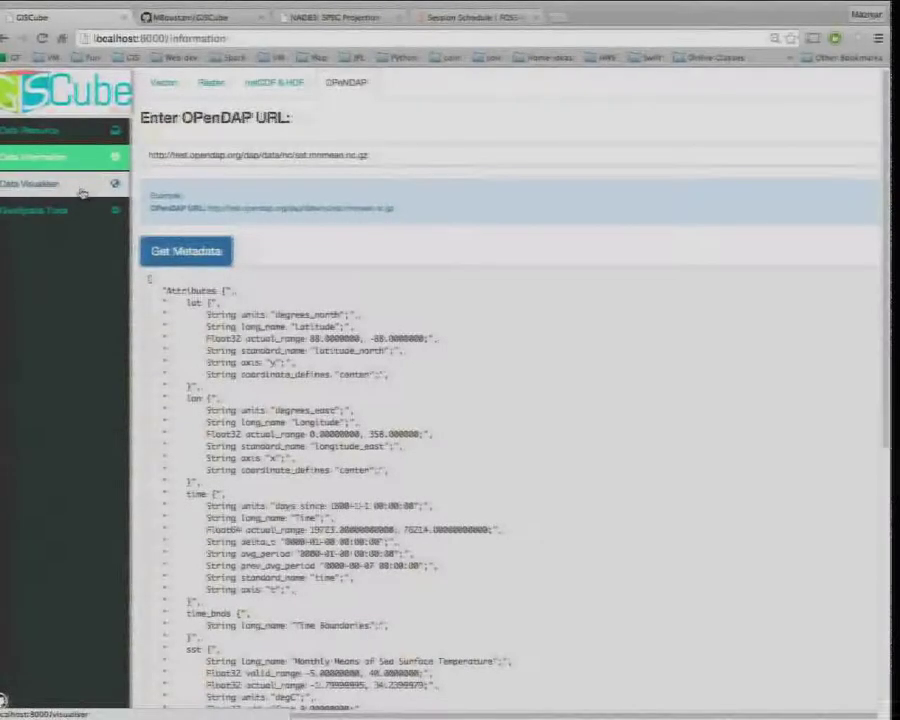
click(32, 187)
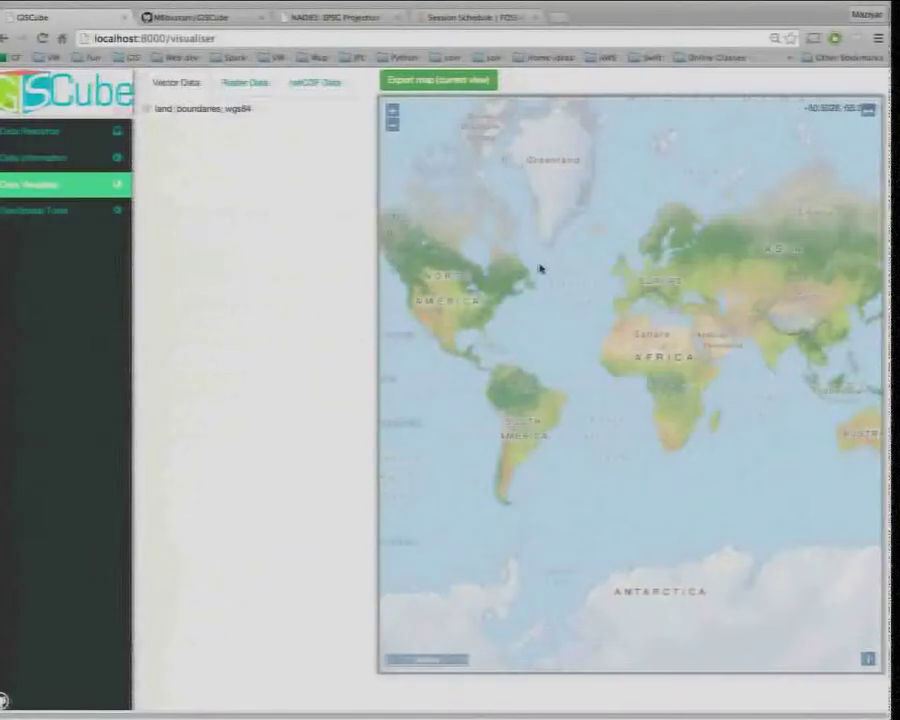
Step: Turn on the land_boundaries_wgs84 layer and select the Australia polygon on the map
click(147, 110)
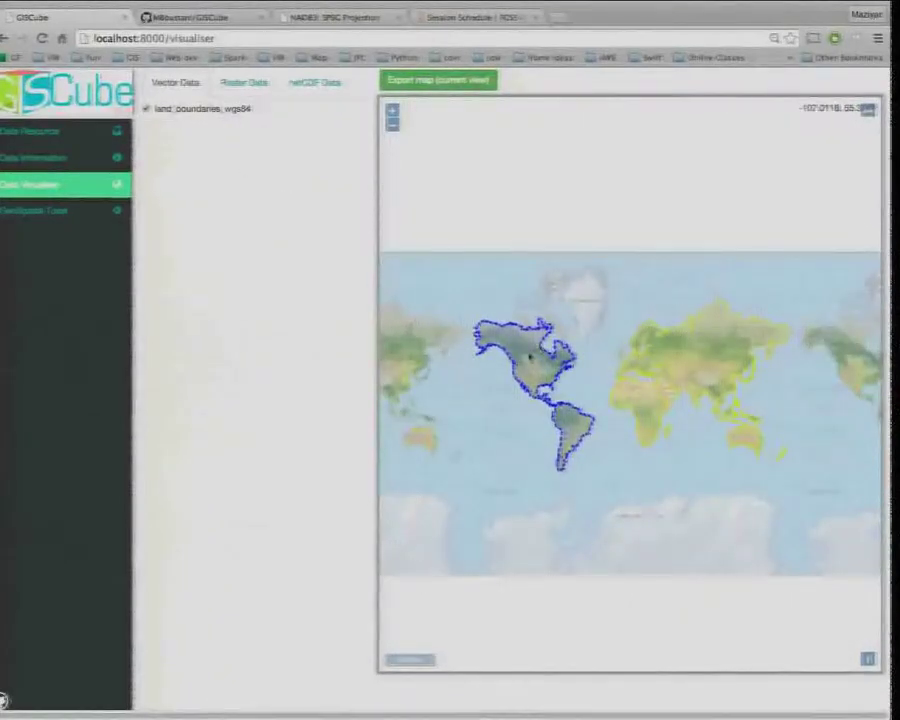
click(746, 443)
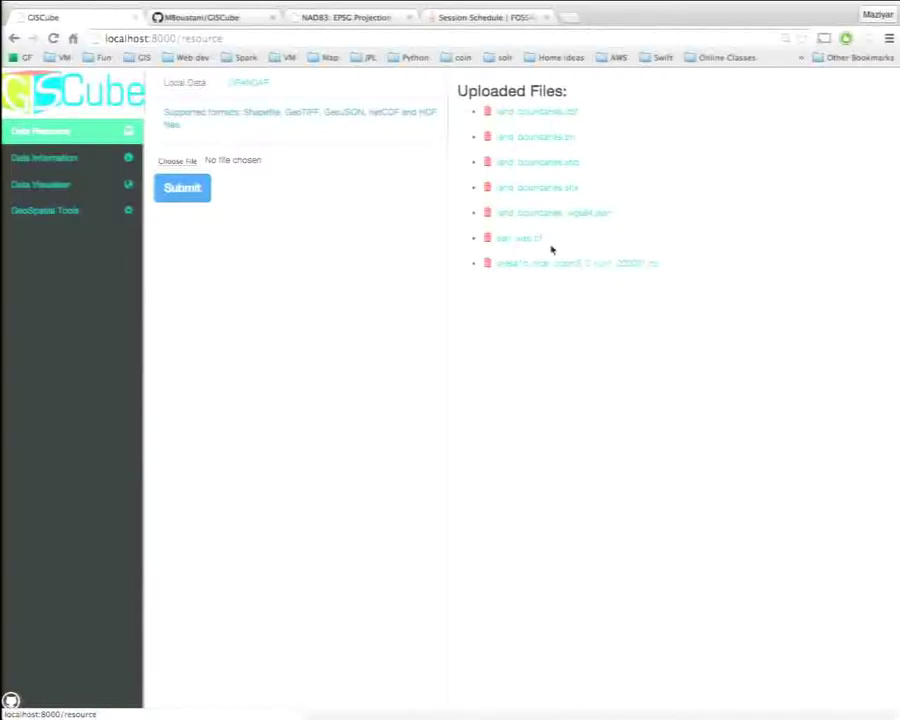
Step: Show the san_web raster zoomed on the San Francisco Bay Area, then open GeoSpatial Tools
click(60, 184)
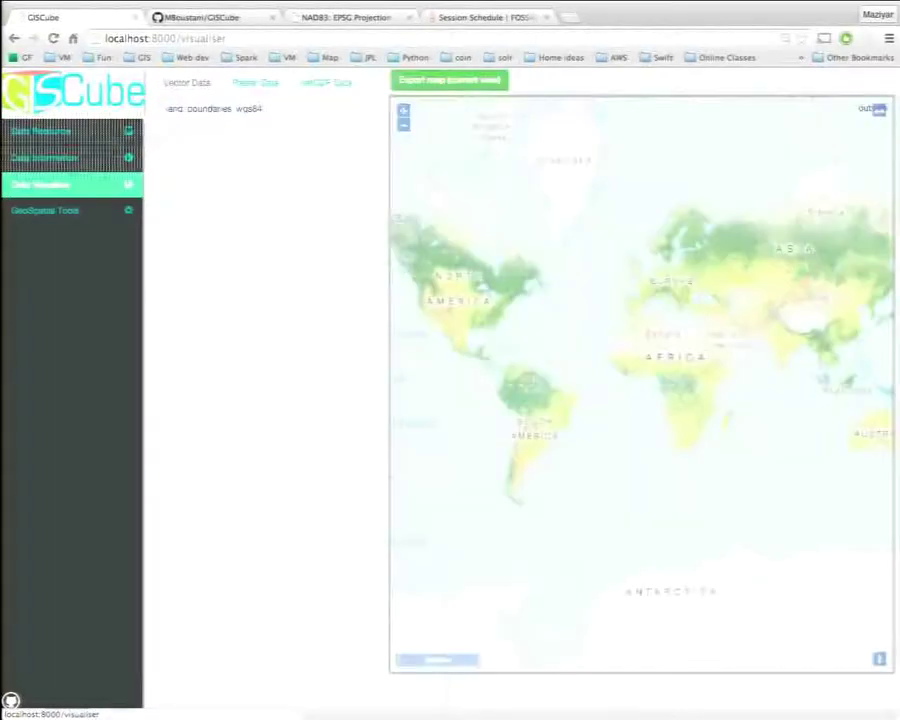
click(252, 84)
click(158, 110)
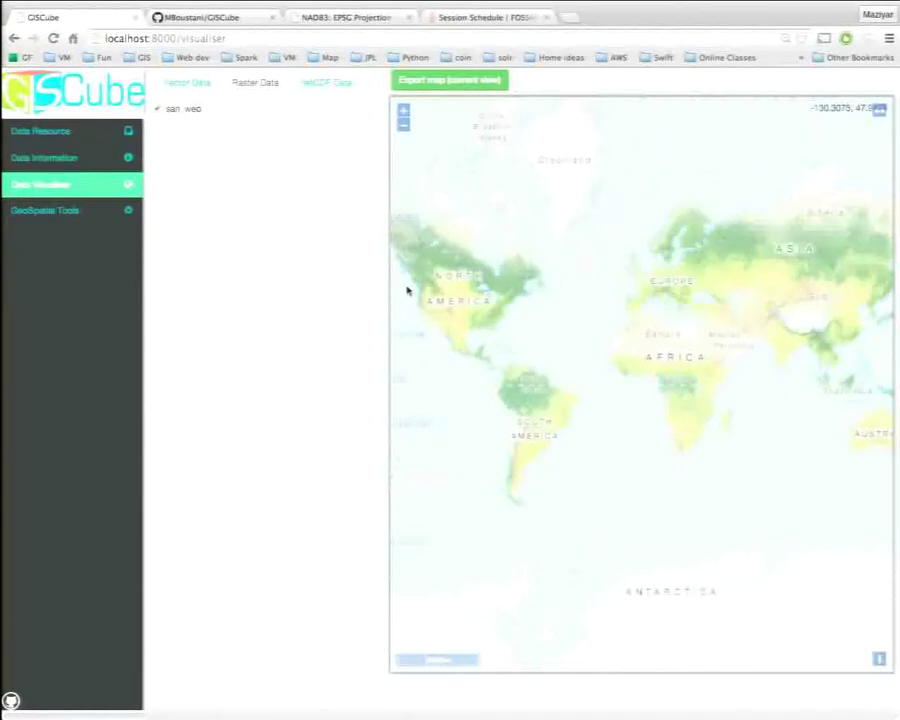
scroll(414, 304, up, 3)
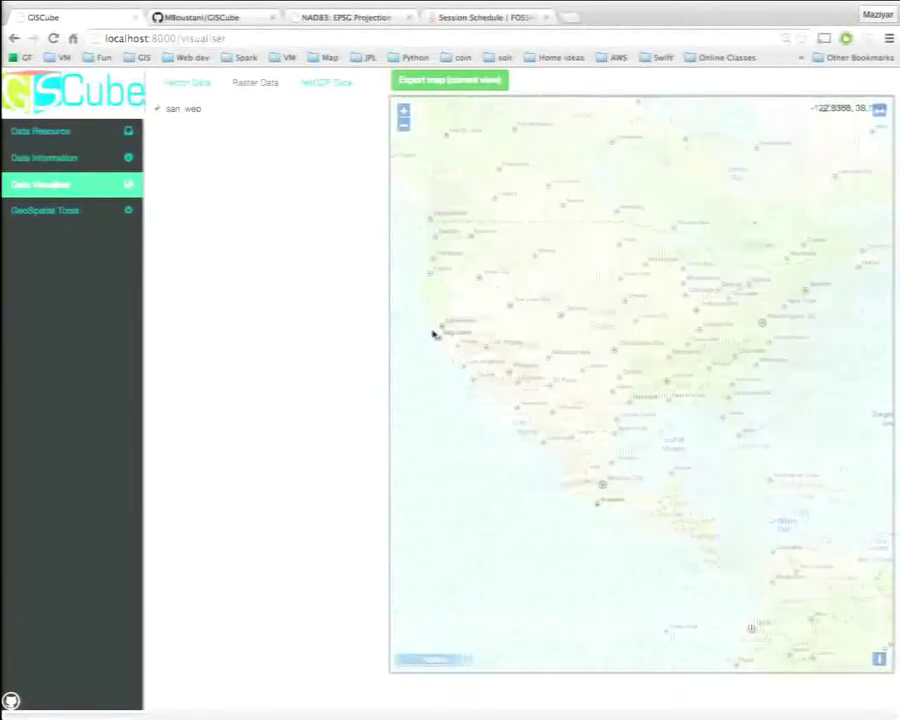
scroll(434, 334, up, 4)
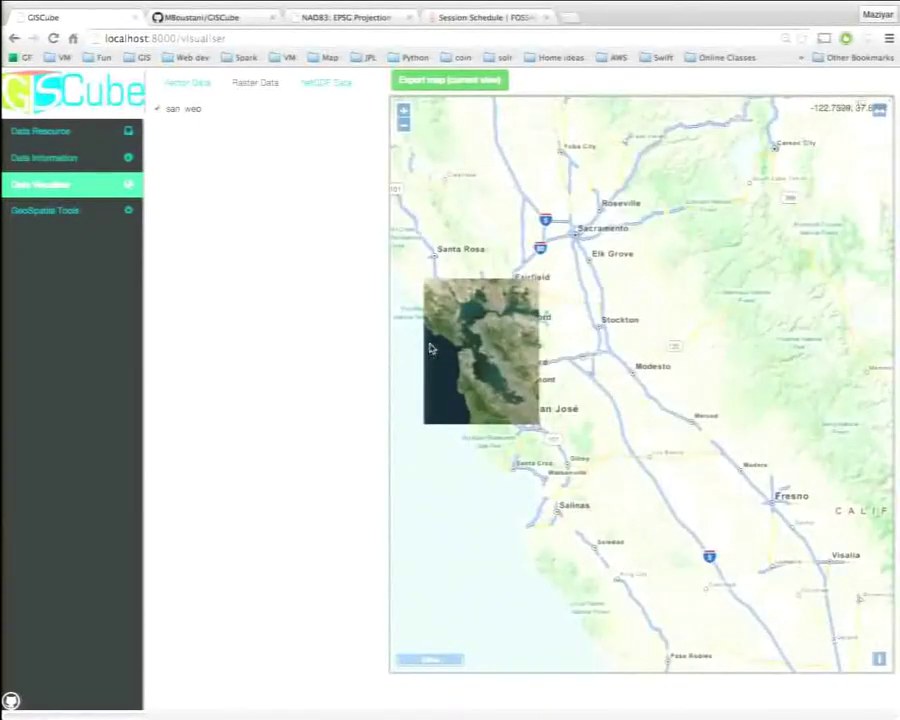
drag(431, 347, 520, 335)
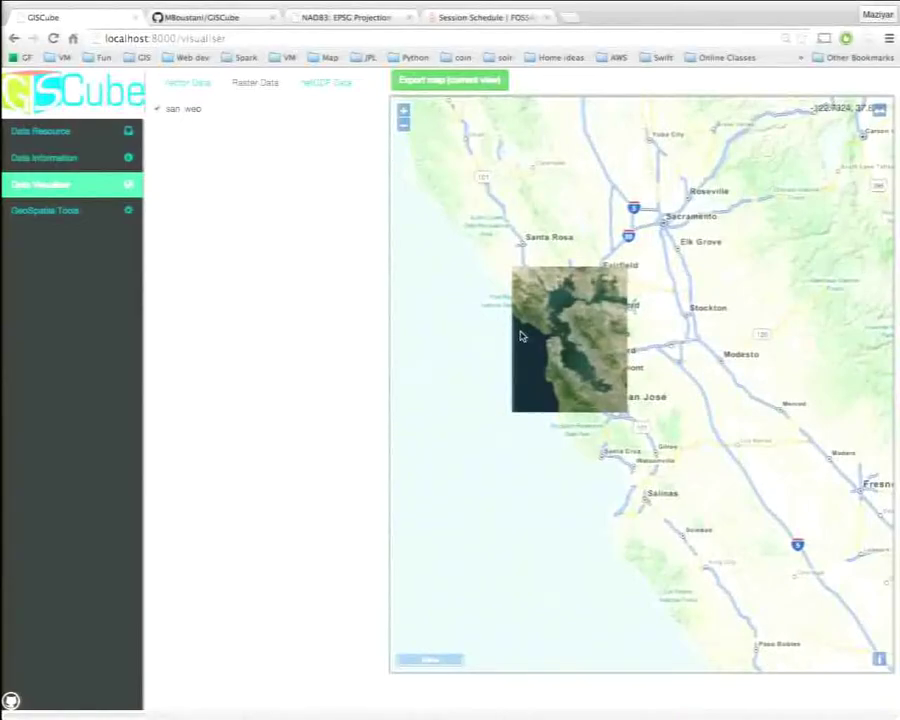
scroll(520, 335, up, 3)
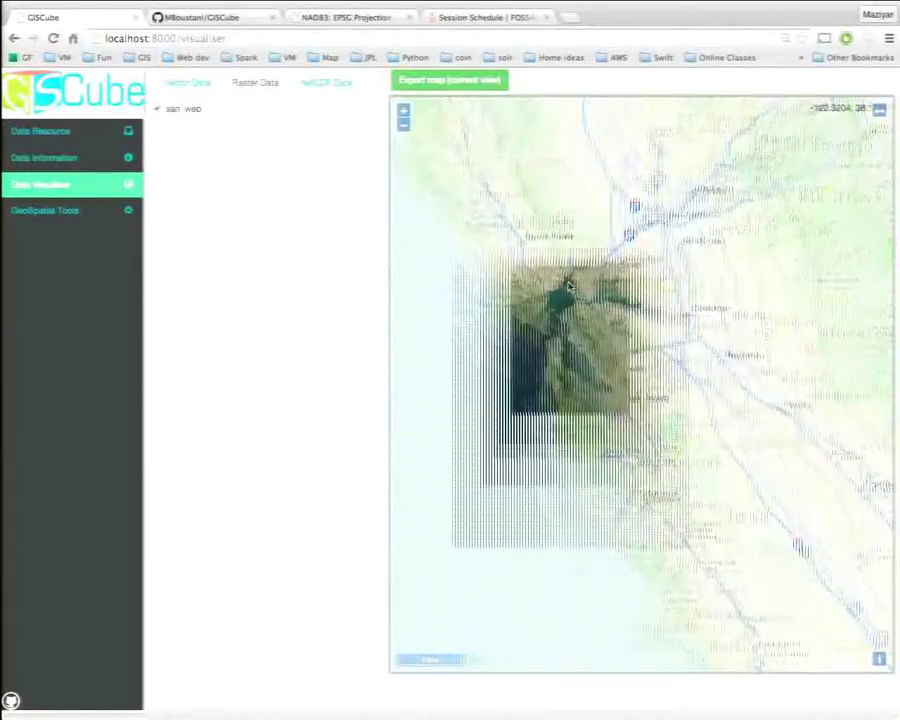
scroll(520, 335, down, 2)
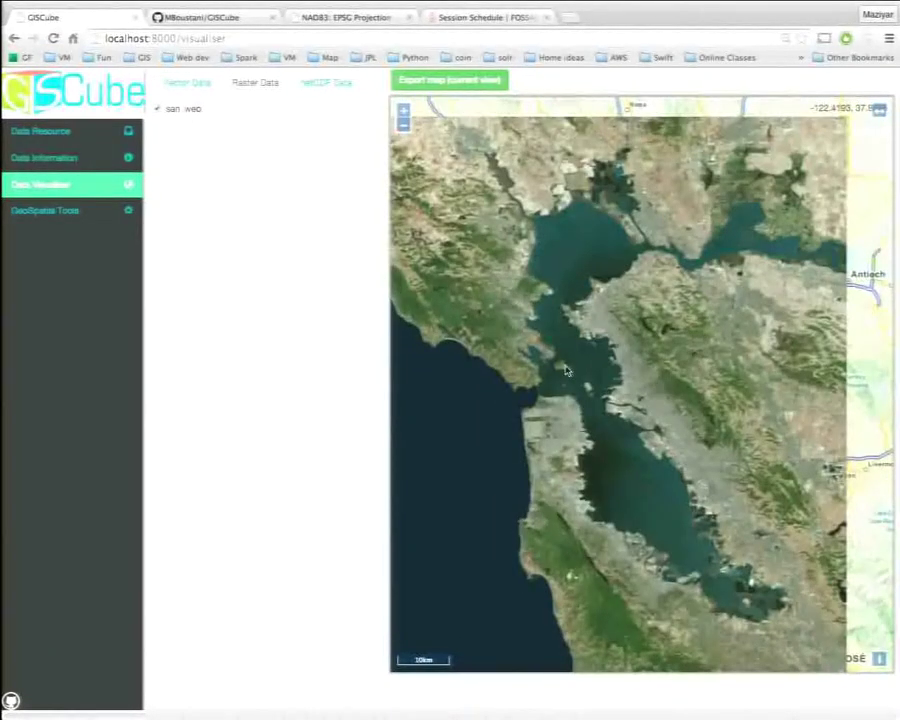
drag(482, 362, 562, 362)
scroll(562, 362, up, 1)
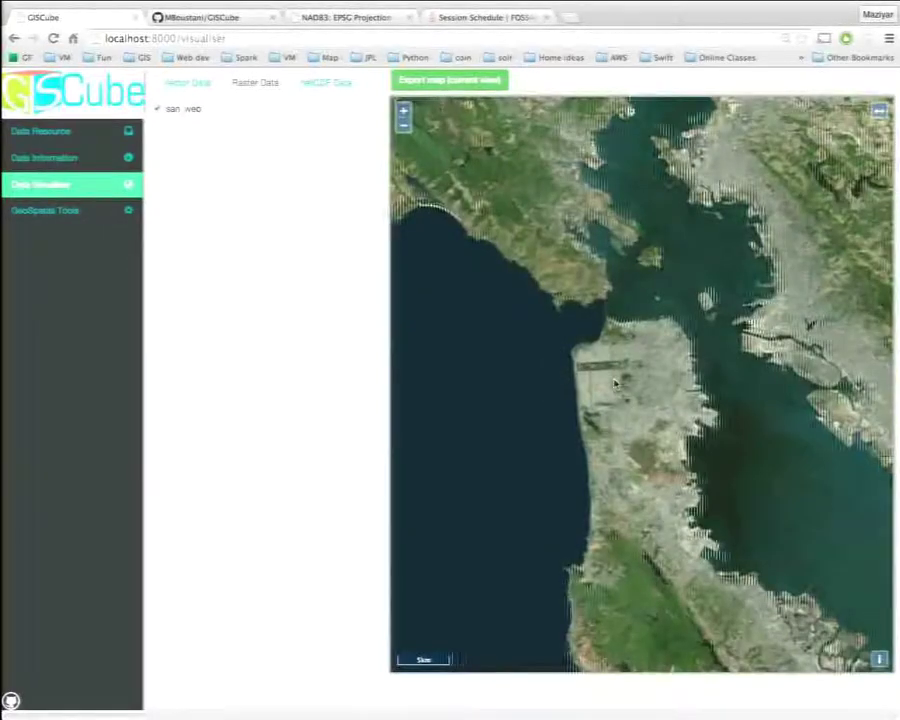
scroll(615, 383, up, 1)
drag(664, 352, 667, 323)
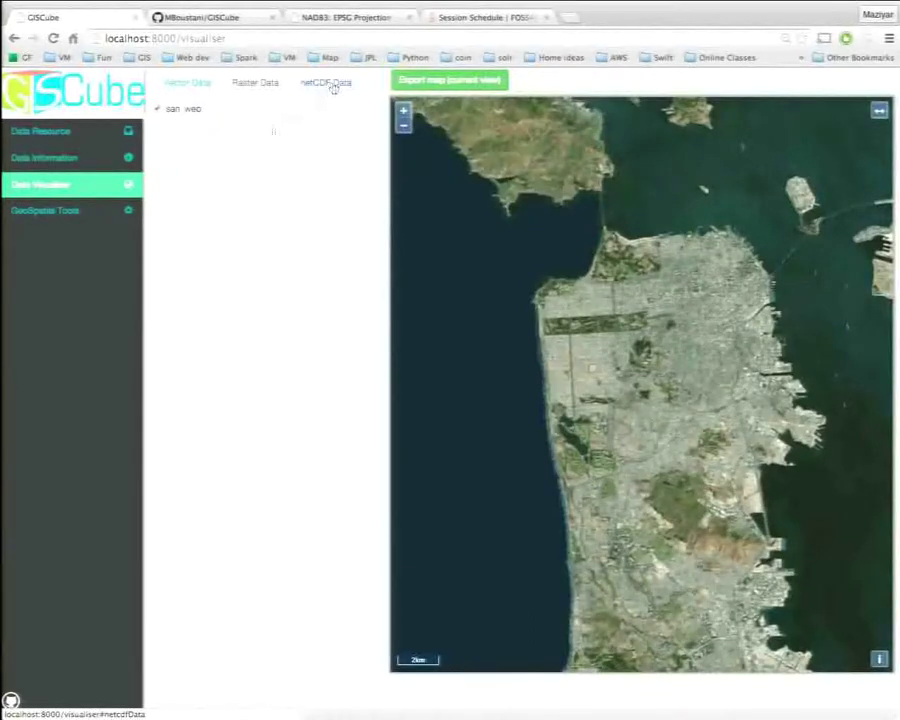
click(95, 219)
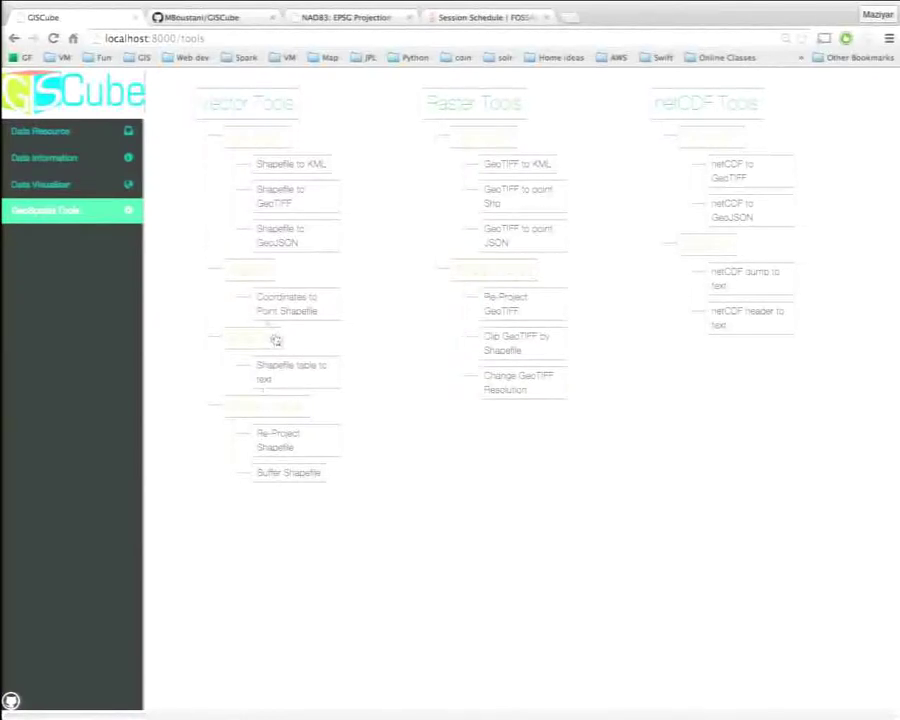
Step: Collapse and re-expand the vector conversion tools, then open Shapefile to GeoTIFF
click(262, 138)
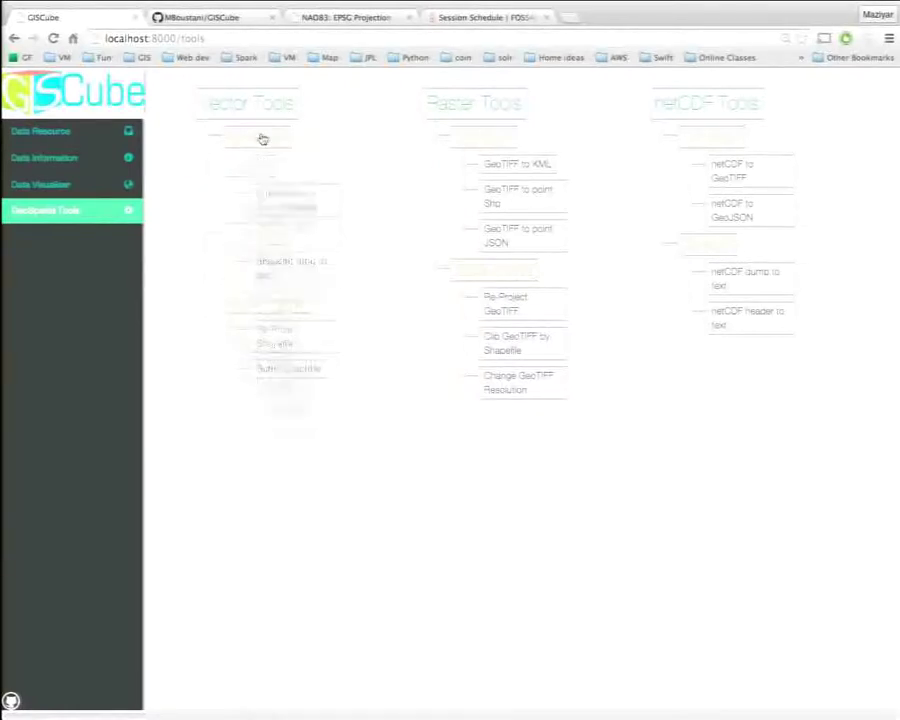
click(262, 138)
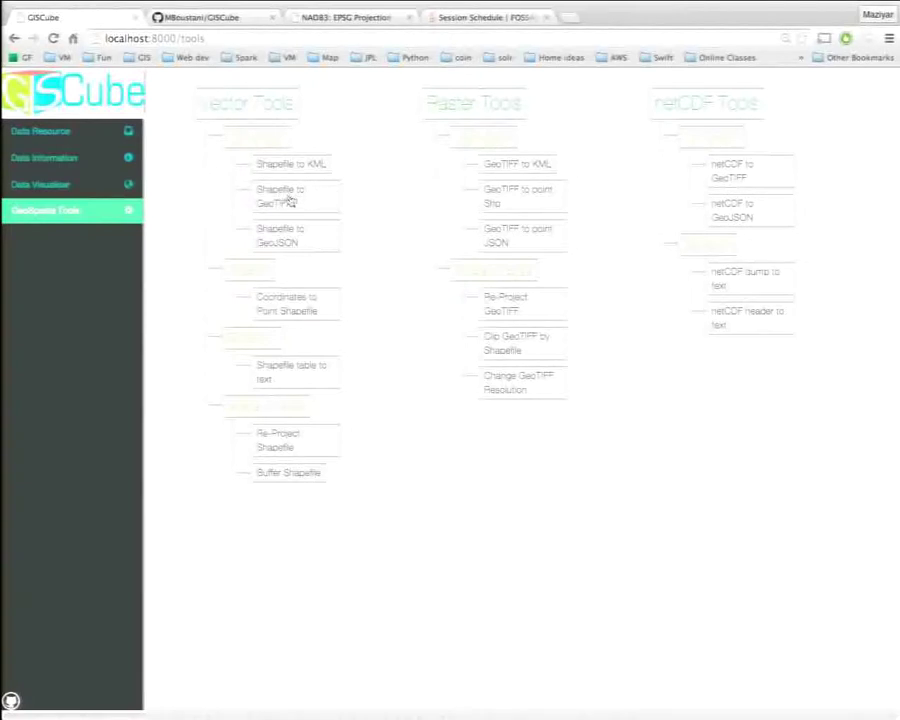
click(290, 199)
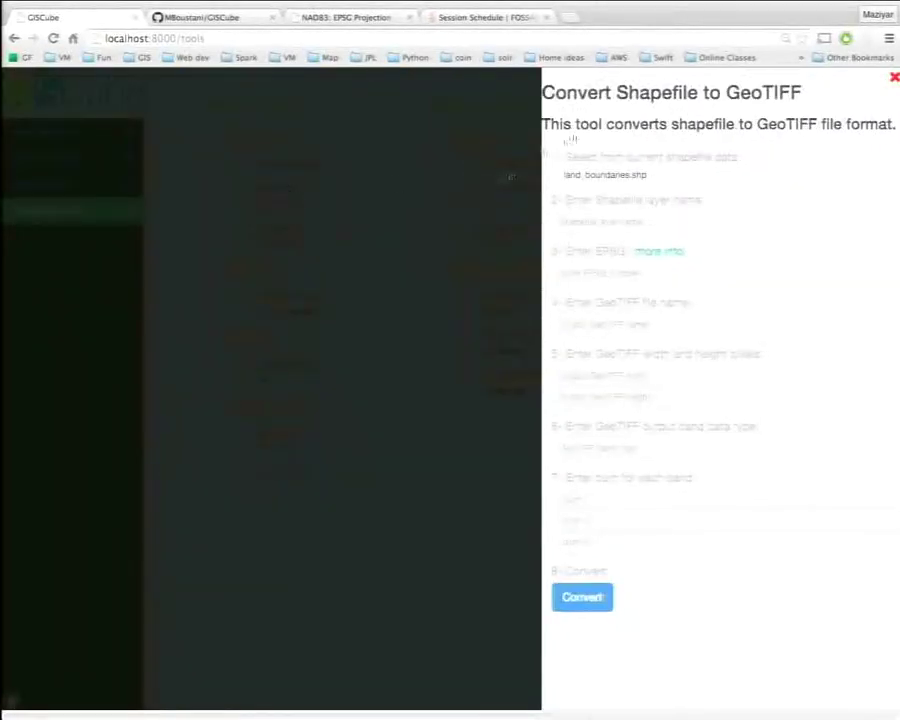
Step: Choose land_boundaries.shp, layer land_boundaries, EPSG 4326, output name lan_raster and width 200
click(555, 176)
click(581, 221)
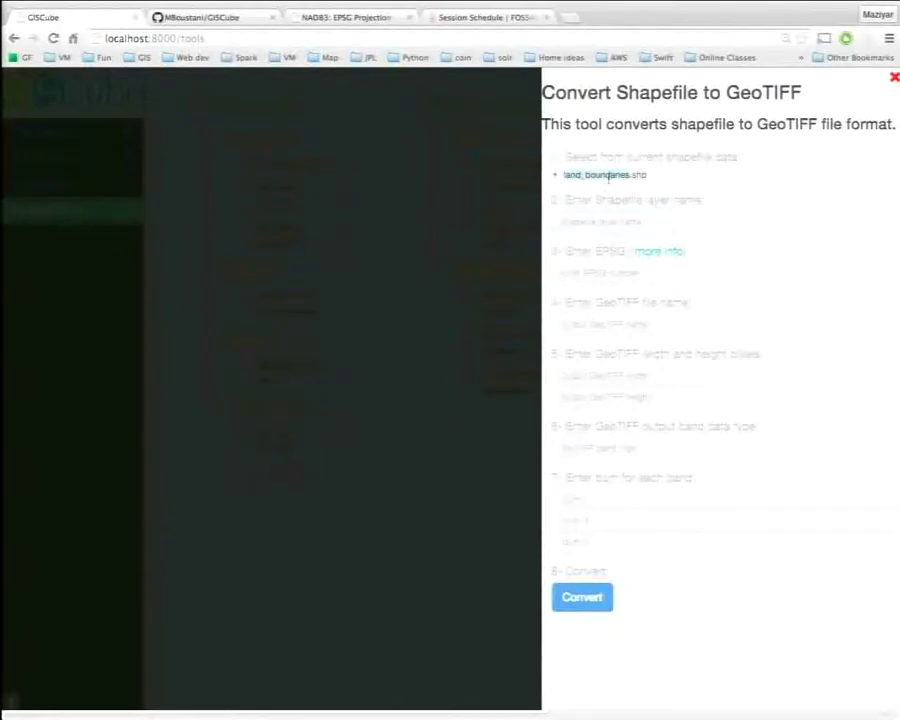
click(595, 221)
text(land_boundaries)
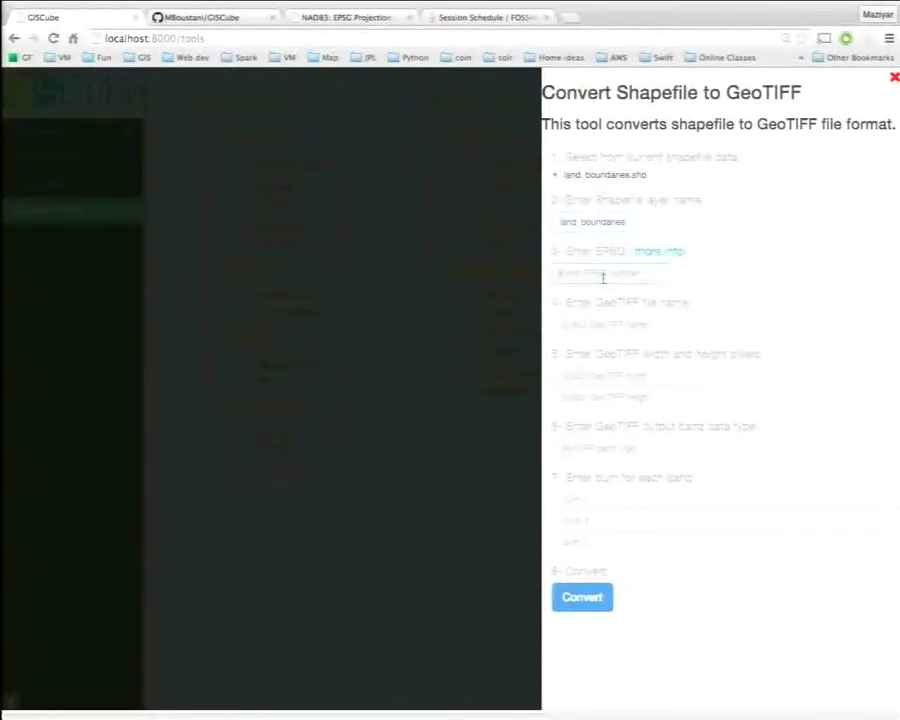
click(603, 274)
text(4326)
click(604, 326)
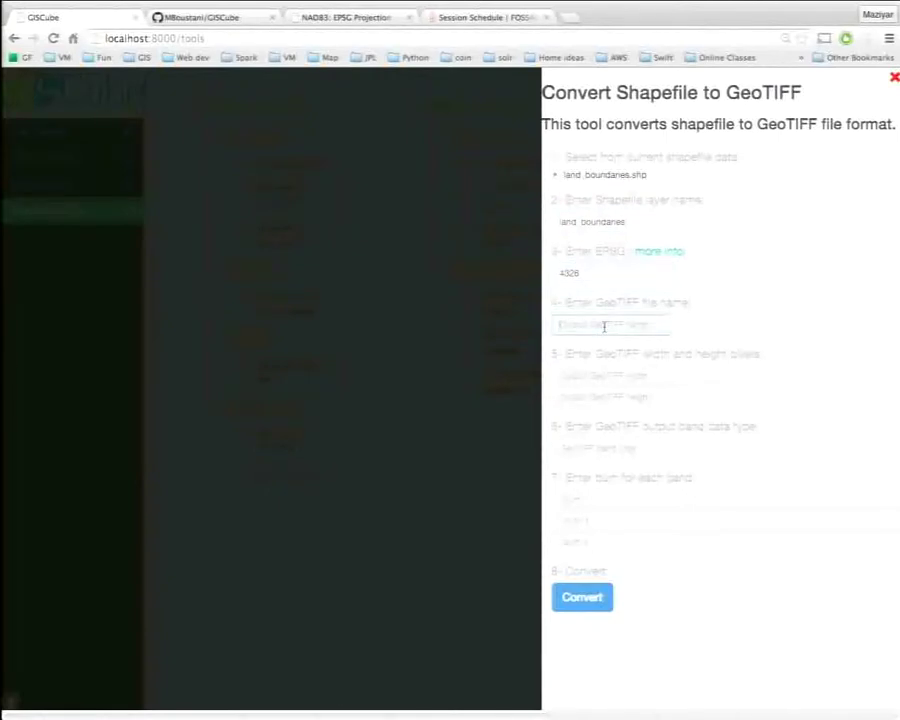
text(la)
text(nd_b)
text(ras)
text(ter)
click(622, 376)
text(2)
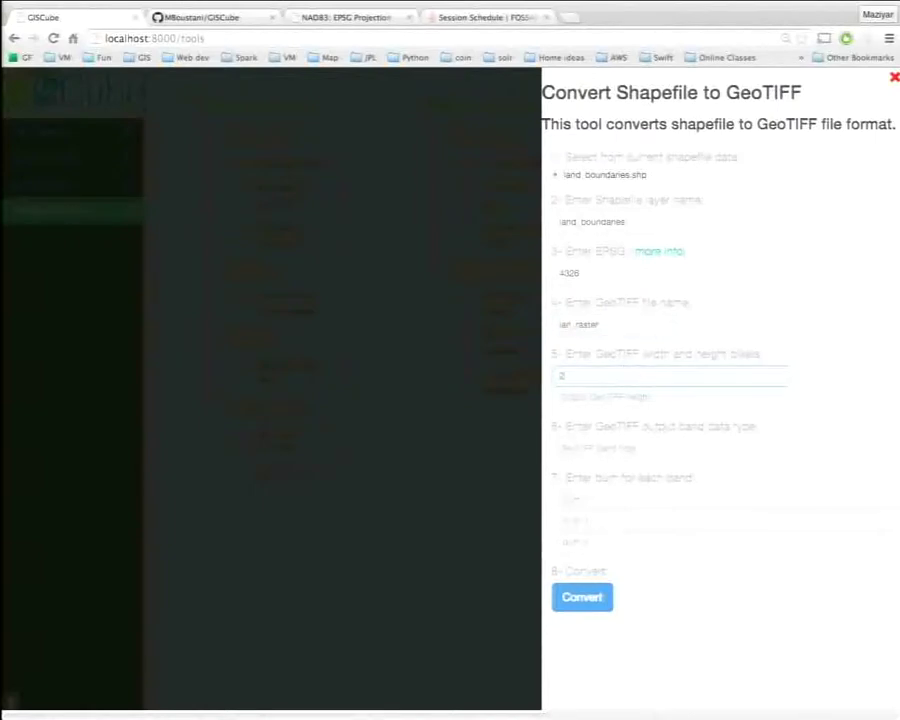
text(00)
Step: Set height 200, byte type and burn values 255/055/255, convert, then view the uploaded files
key(Tab)
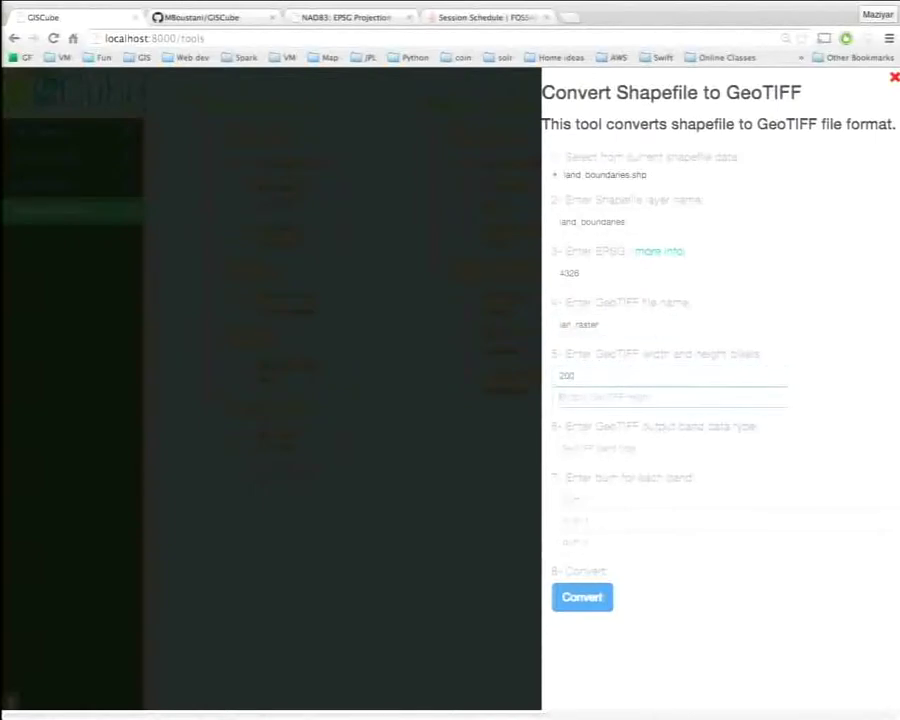
text(200)
key(Tab)
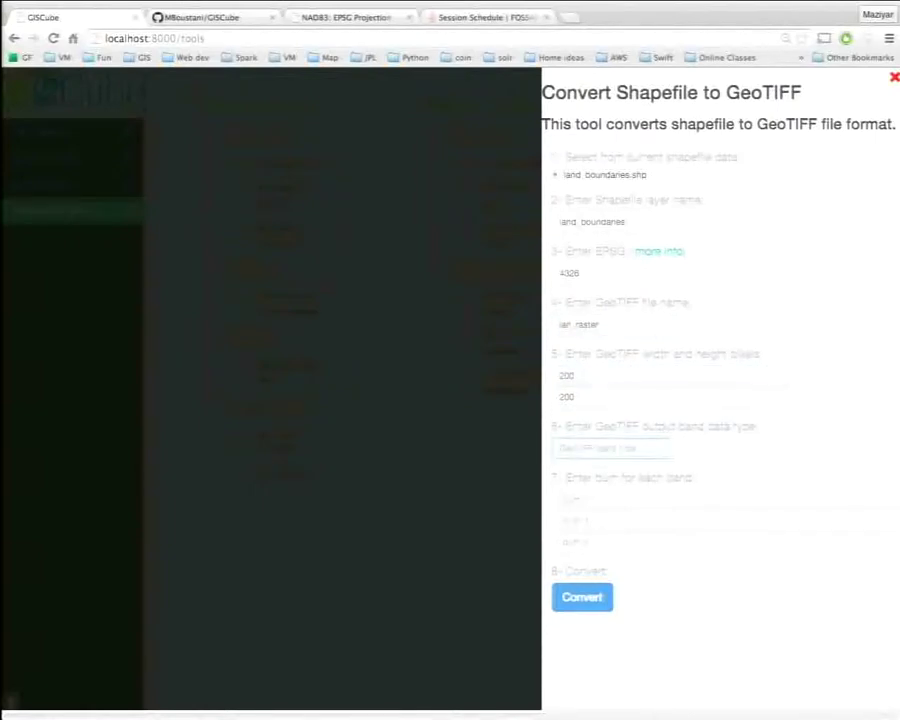
text(byte)
click(602, 502)
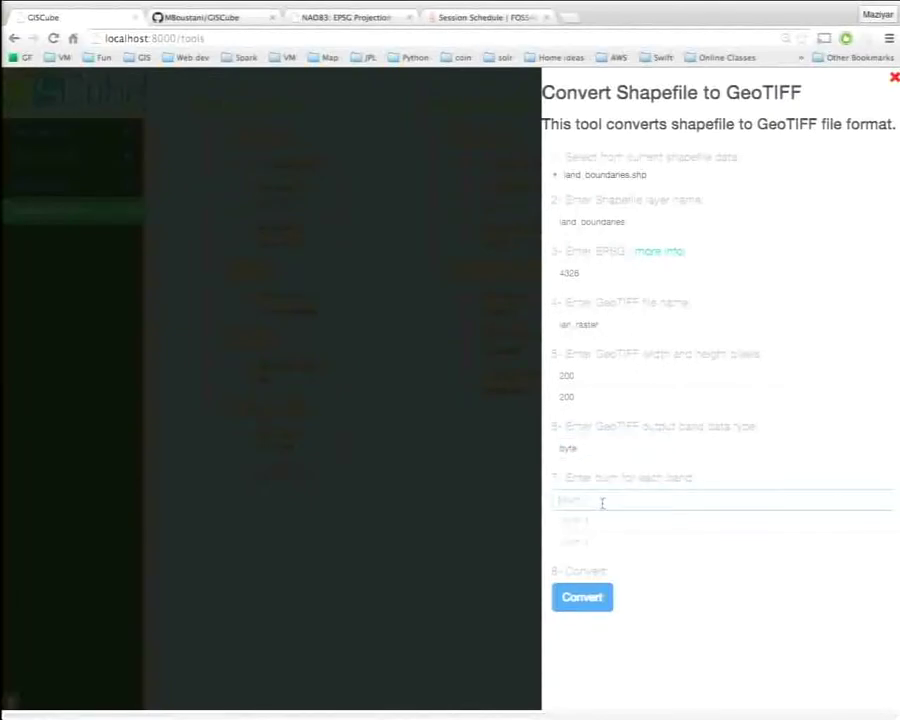
text(255)
key(Tab)
text(0)
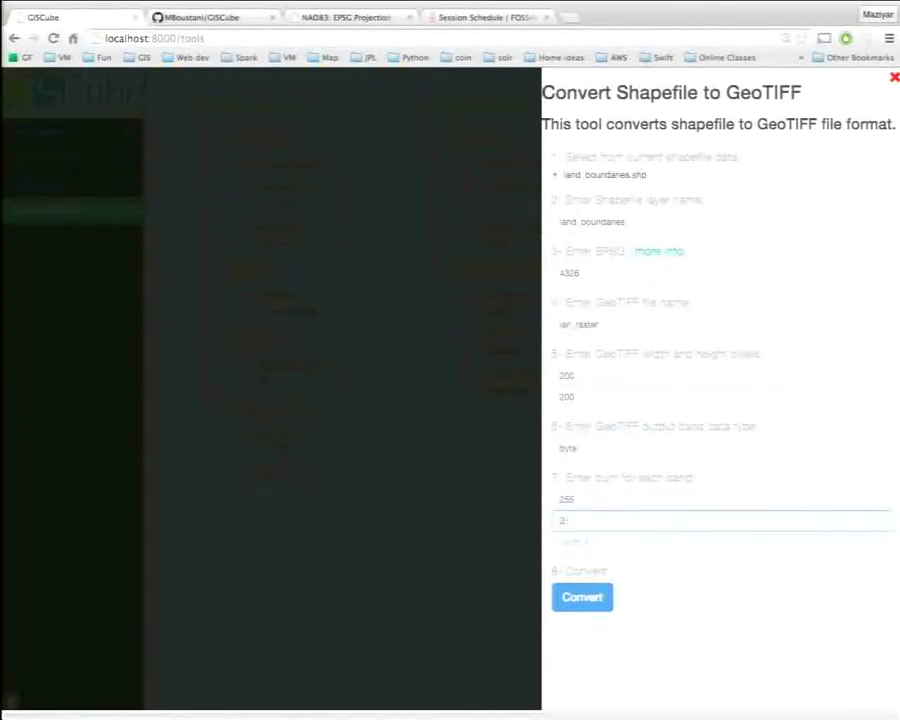
text(55)
key(Tab)
text(255)
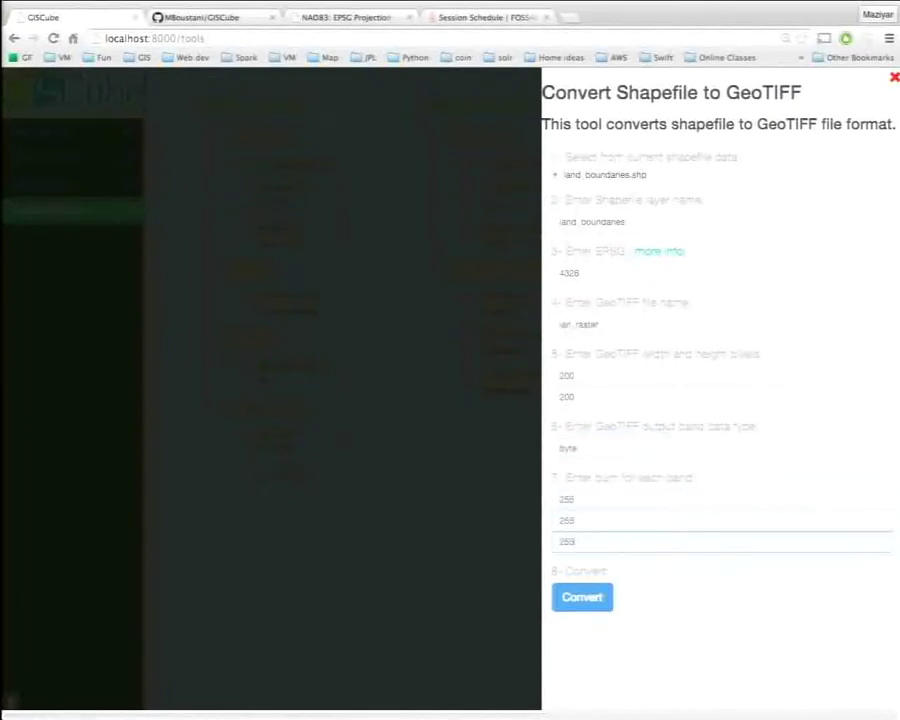
click(603, 600)
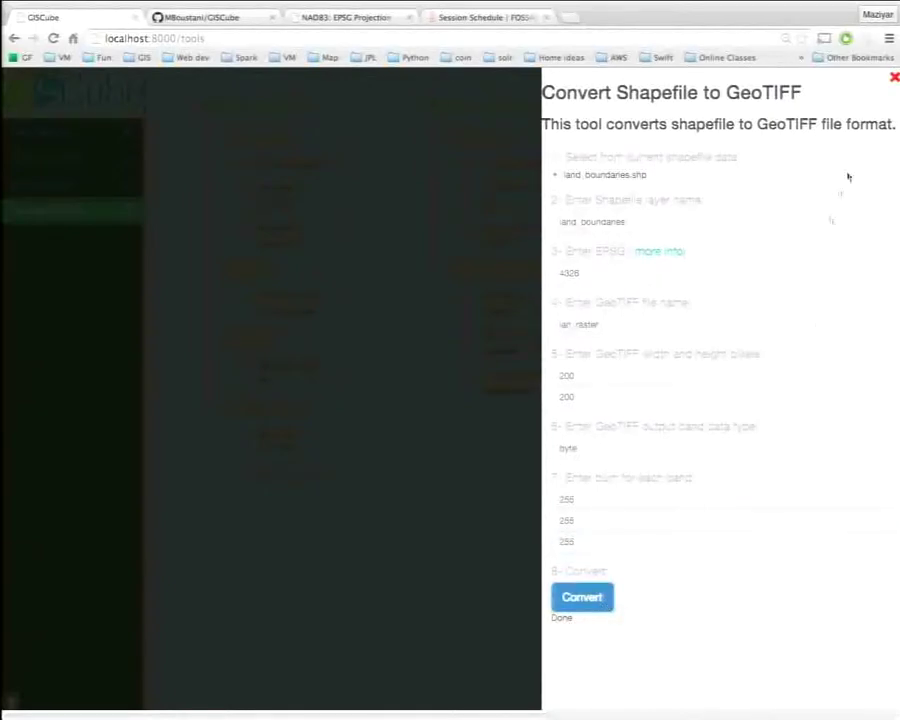
click(104, 143)
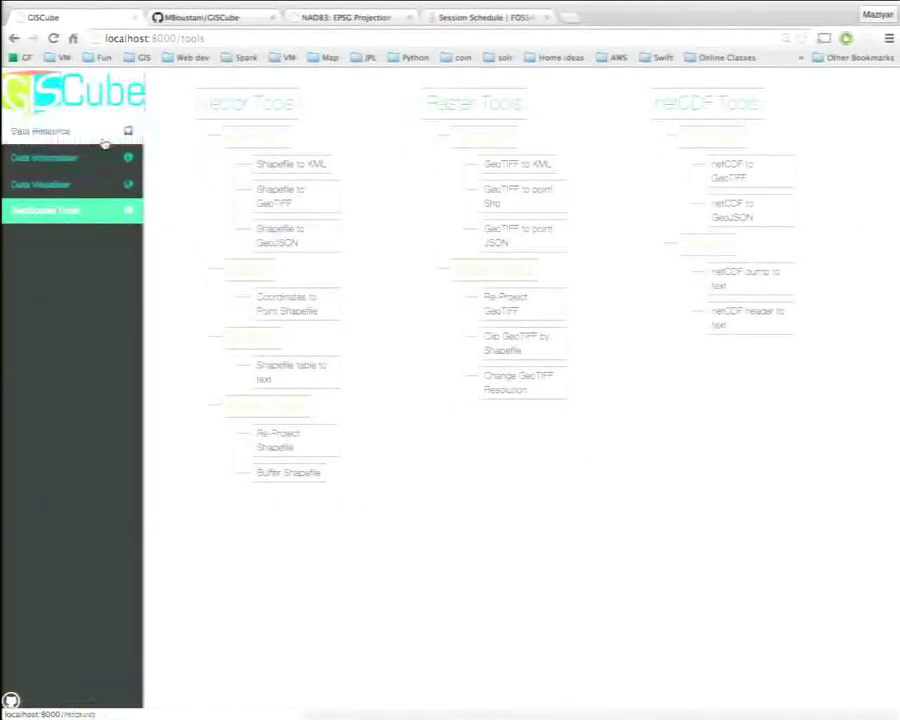
click(104, 141)
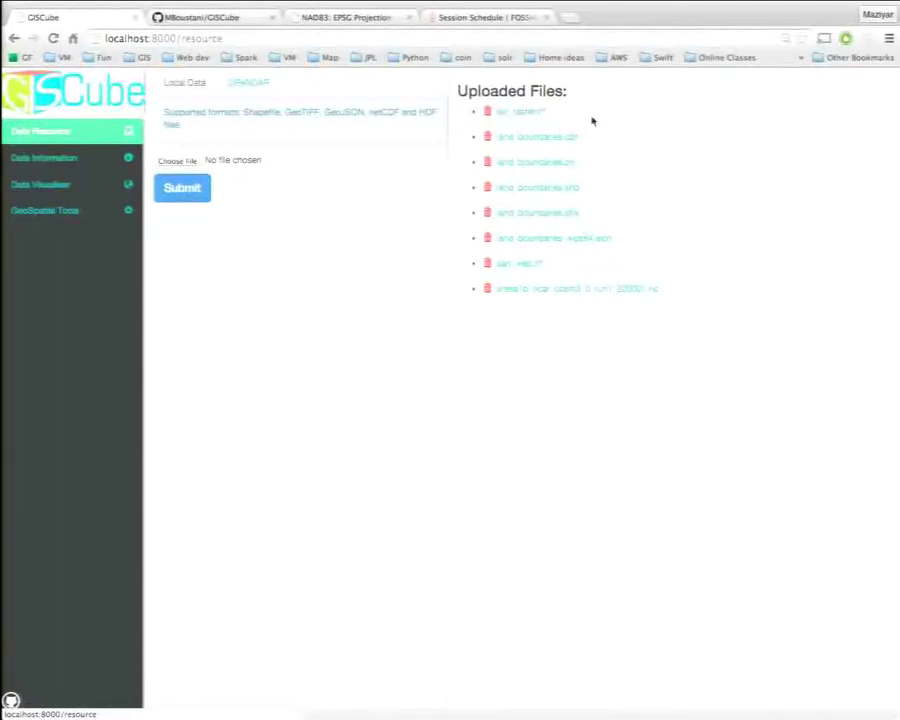
Step: Display the lan_raster GeoTIFF layer on the Data Visualiser map
click(64, 185)
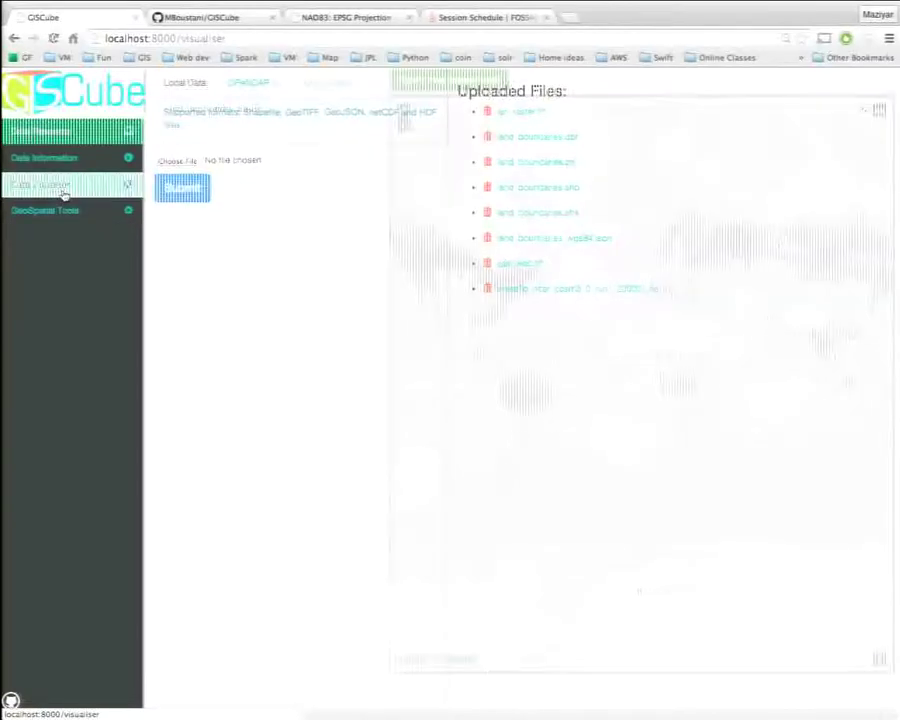
click(80, 160)
click(76, 184)
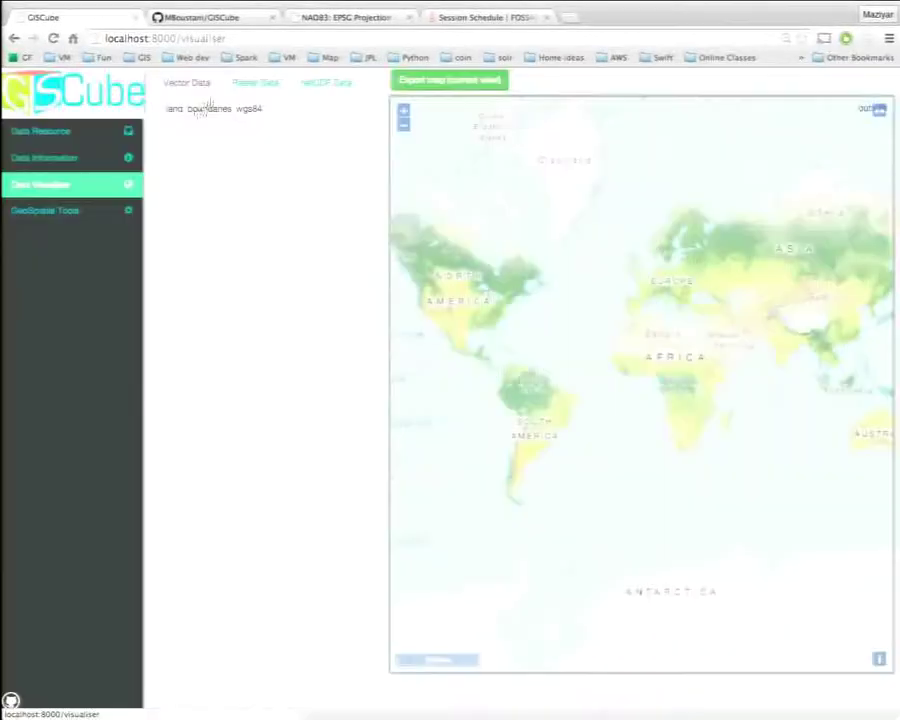
click(240, 85)
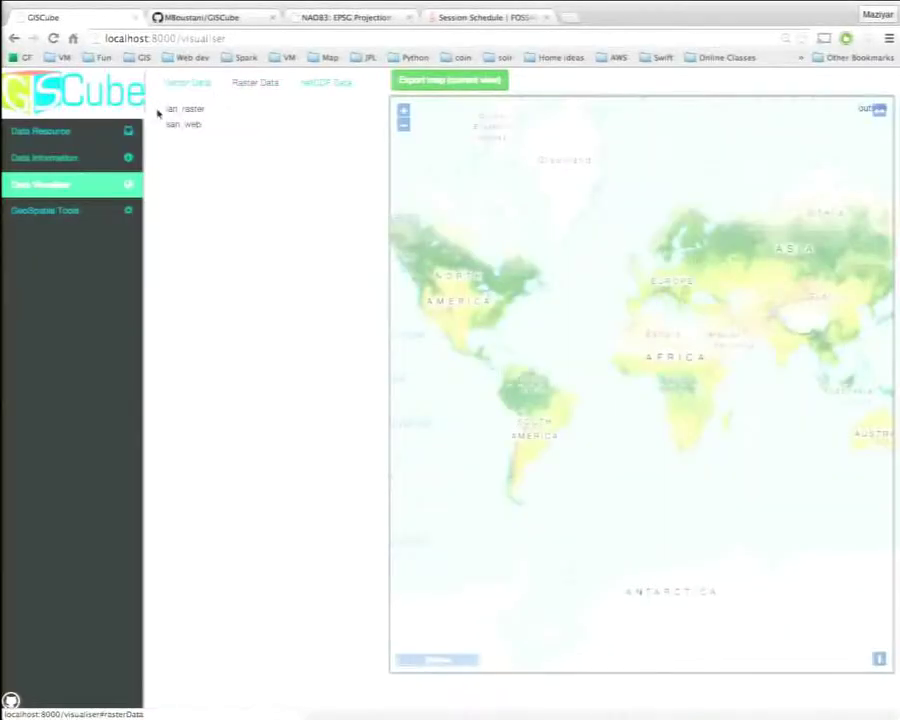
click(157, 108)
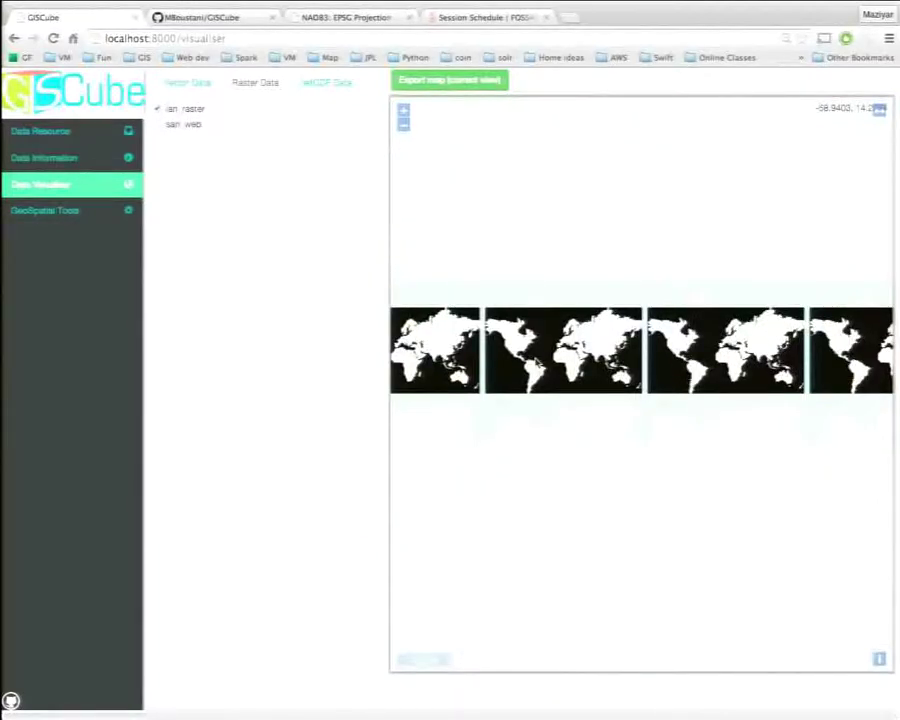
scroll(535, 357, up, 1)
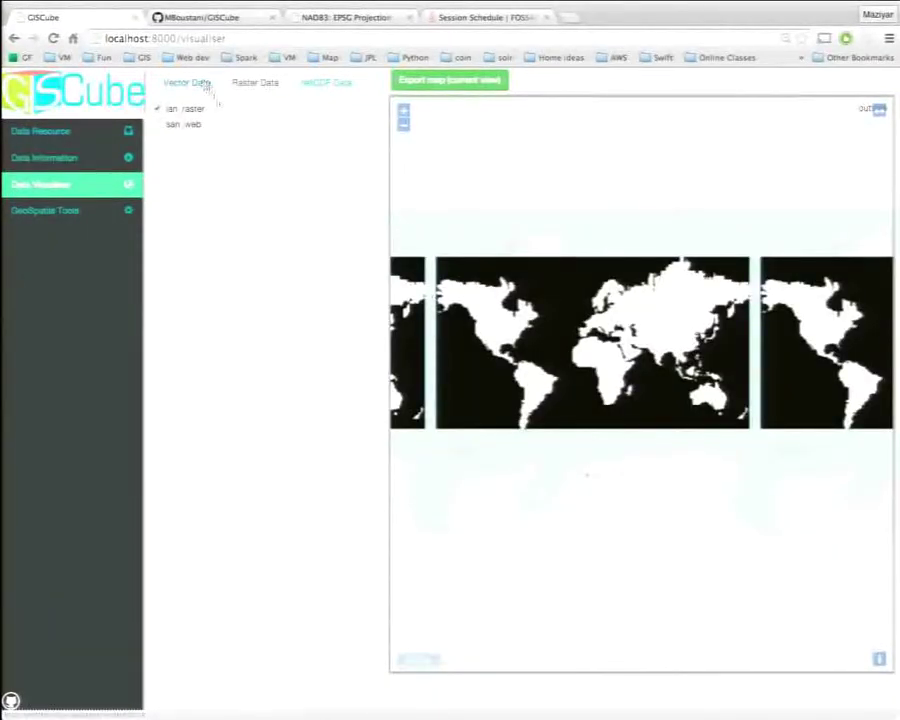
Step: Overlay land_boundaries_wgs84 outlines, pan to Europe and Africa, and return to GeoSpatial Tools
click(175, 87)
click(157, 109)
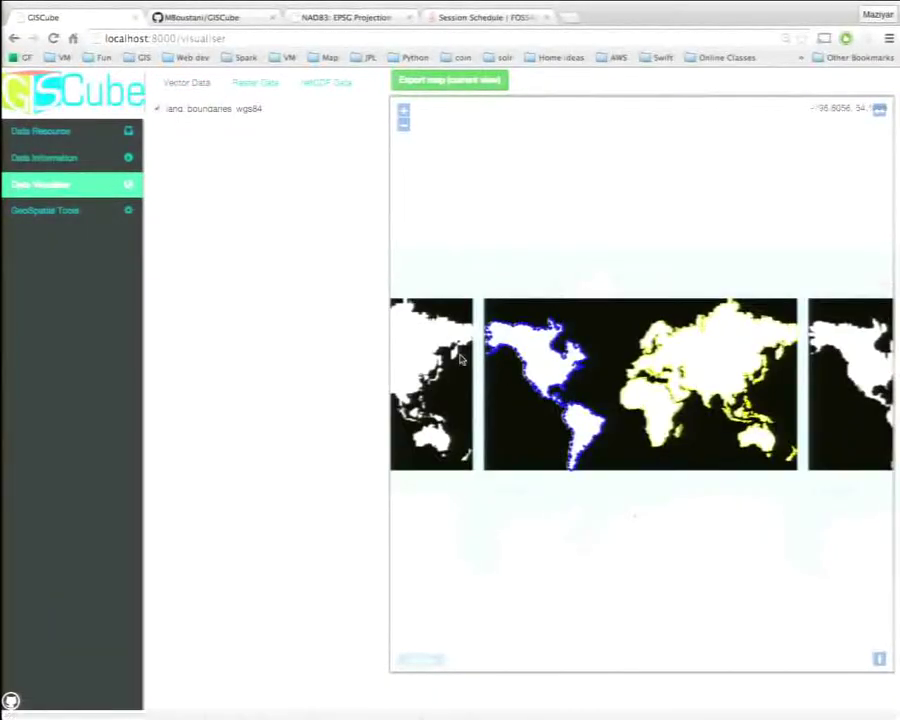
scroll(588, 382, down, 2)
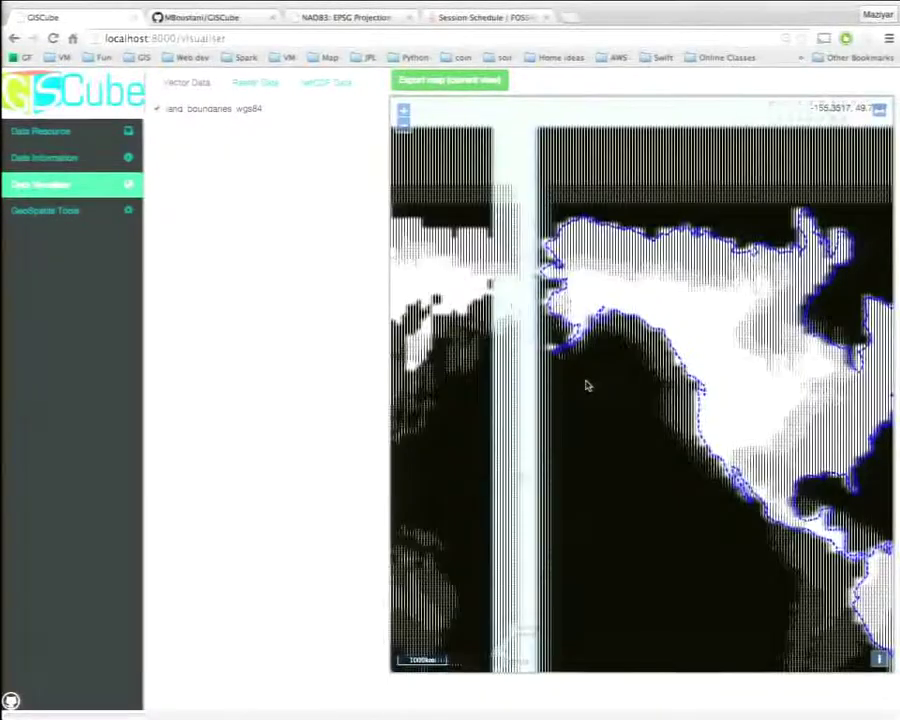
drag(588, 386, 509, 404)
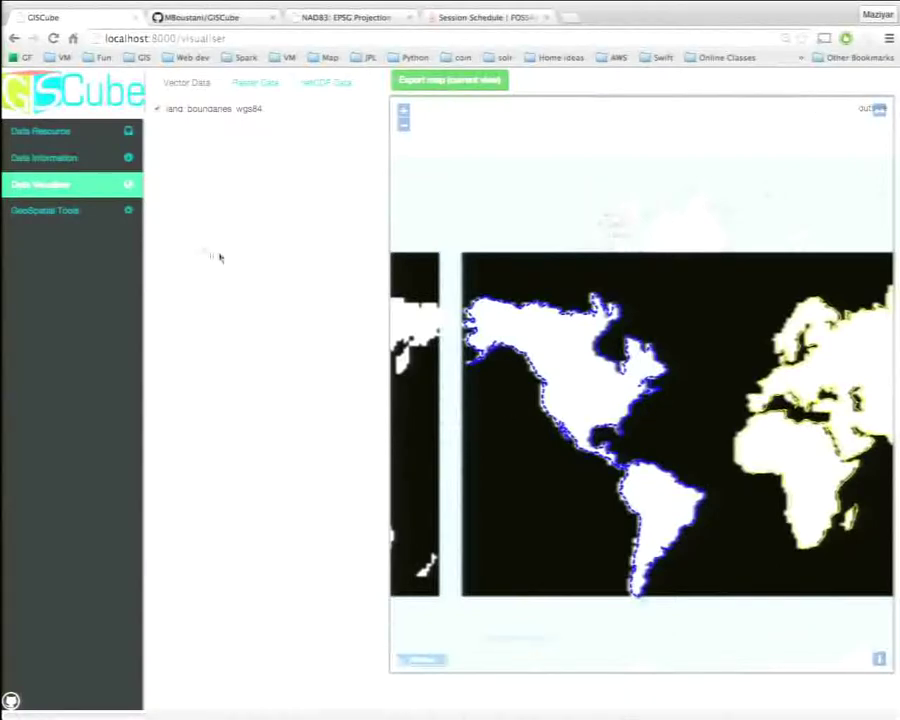
click(116, 221)
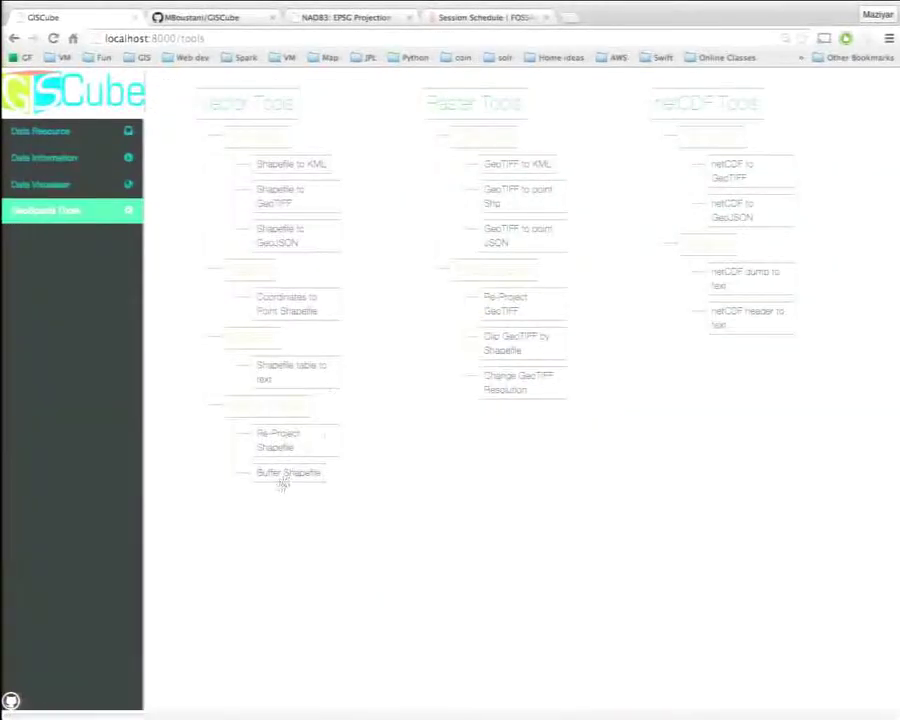
Step: Buffer land_boundaries.shp by 2.5 into land_buffer, then open the Data Visualiser
click(287, 475)
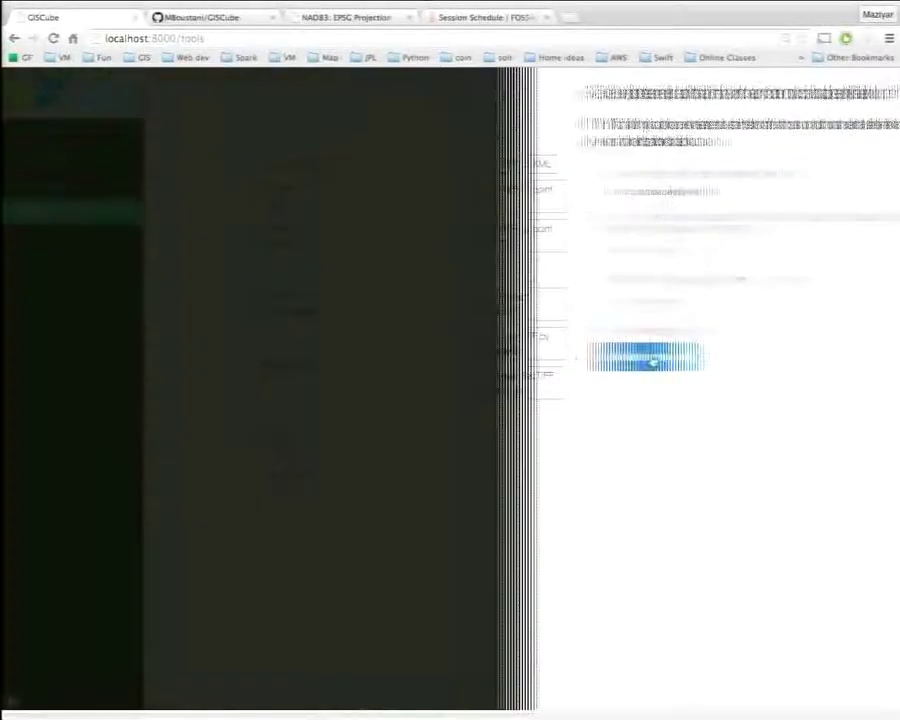
click(555, 192)
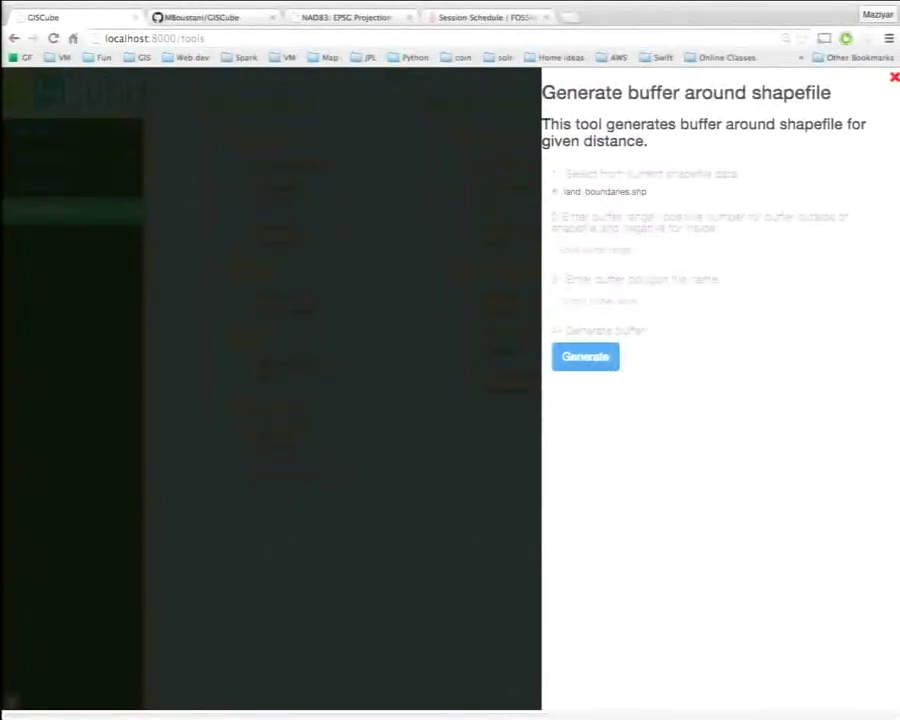
click(580, 252)
text(2.5)
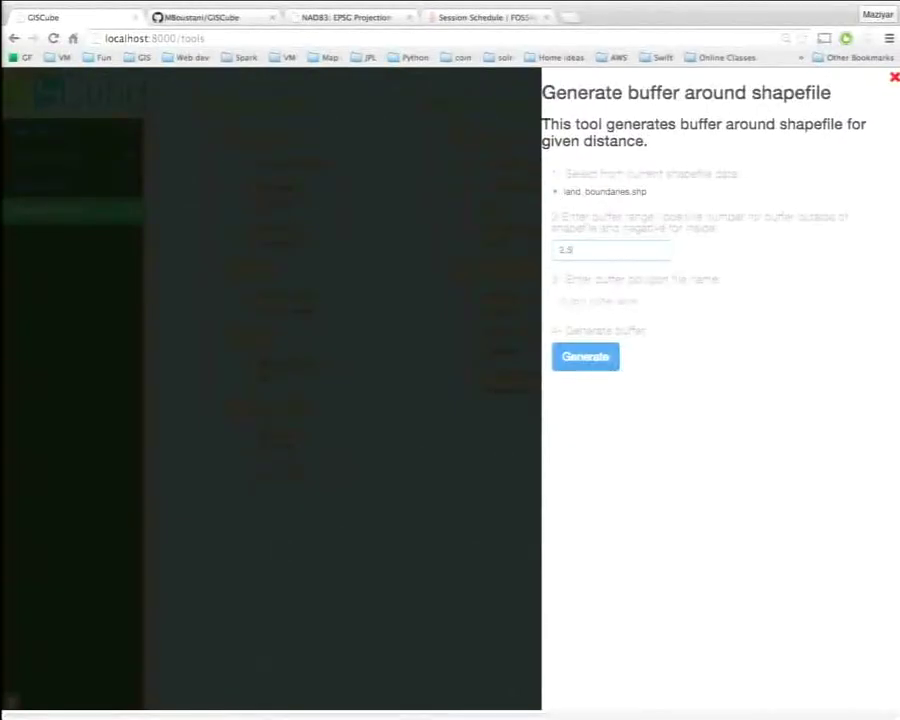
click(572, 298)
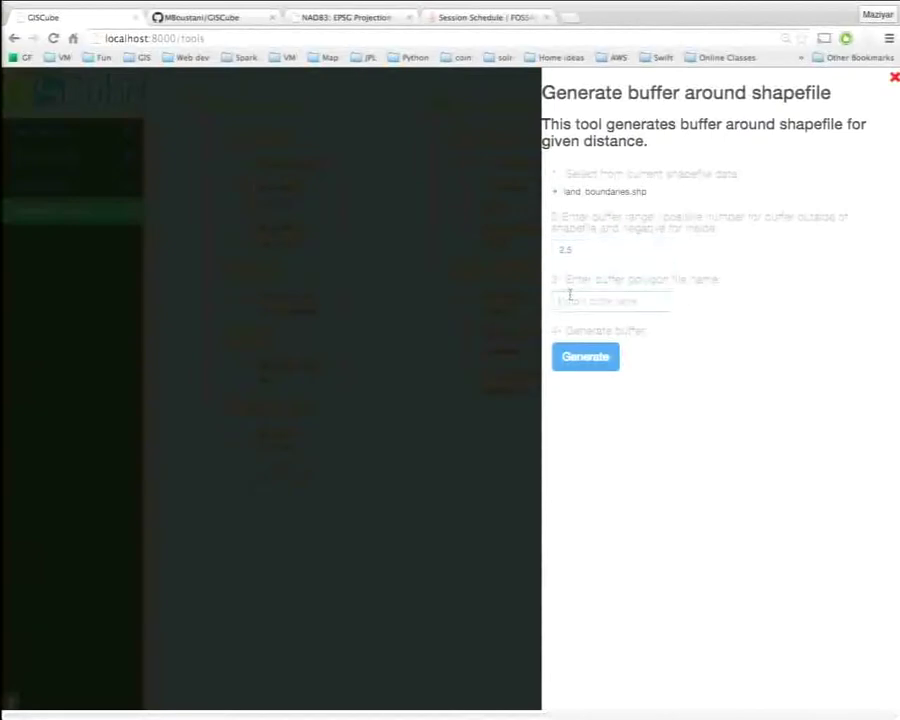
text(land)
text(buffe)
key(BackSpace)
key(BackSpace)
key(BackSpace)
key(BackSpace)
key(BackSpace)
key(BackSpace)
text(_buffer)
click(593, 364)
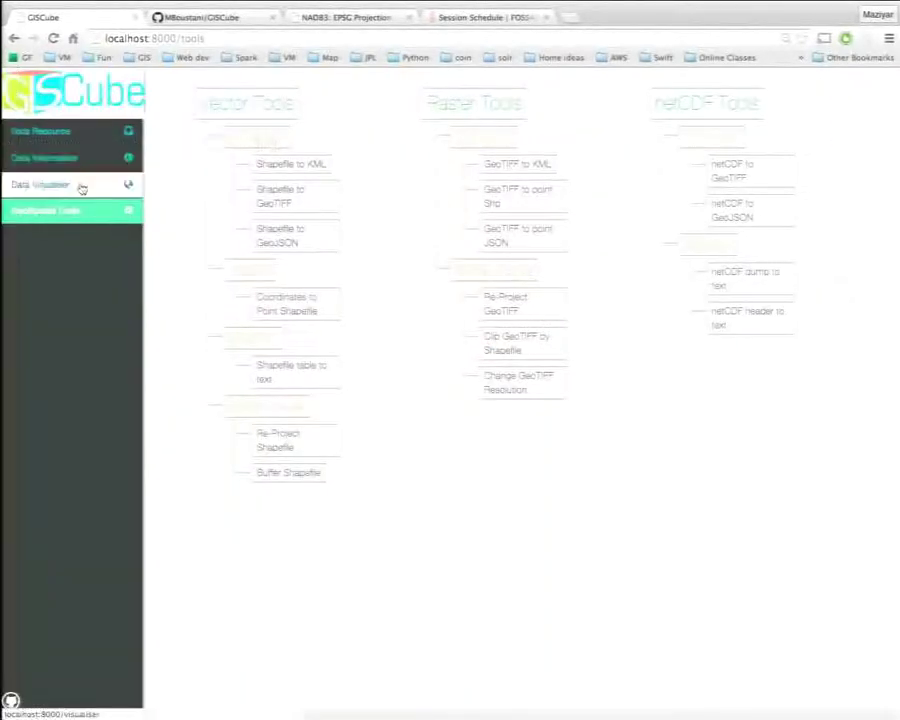
click(82, 188)
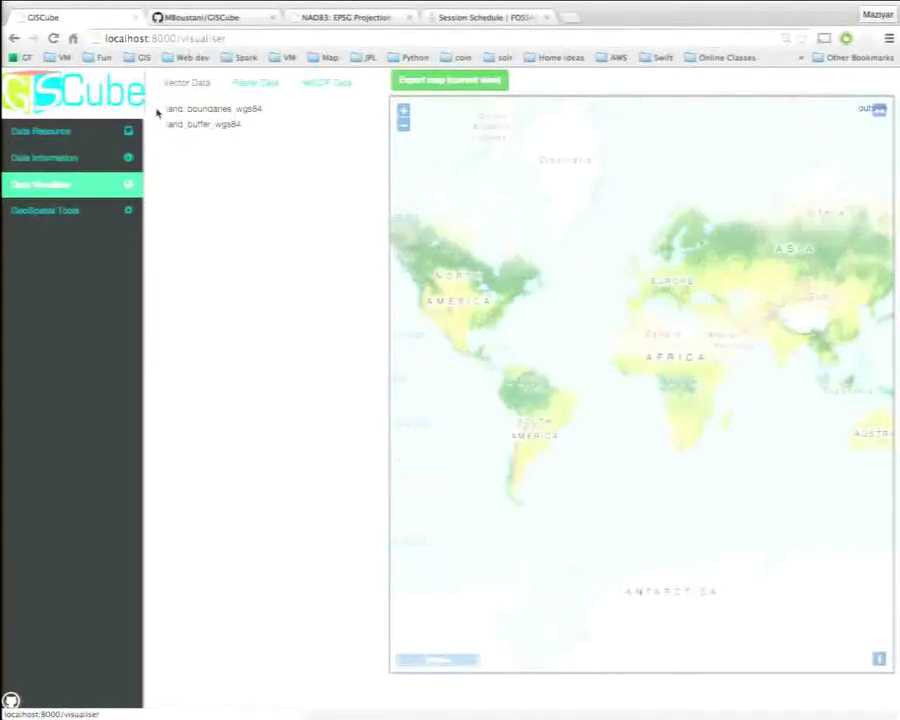
Step: Display land_boundaries_wgs84 and land_buffer_wgs84 zoomed onto North America, then open Data Resources
click(157, 109)
click(157, 124)
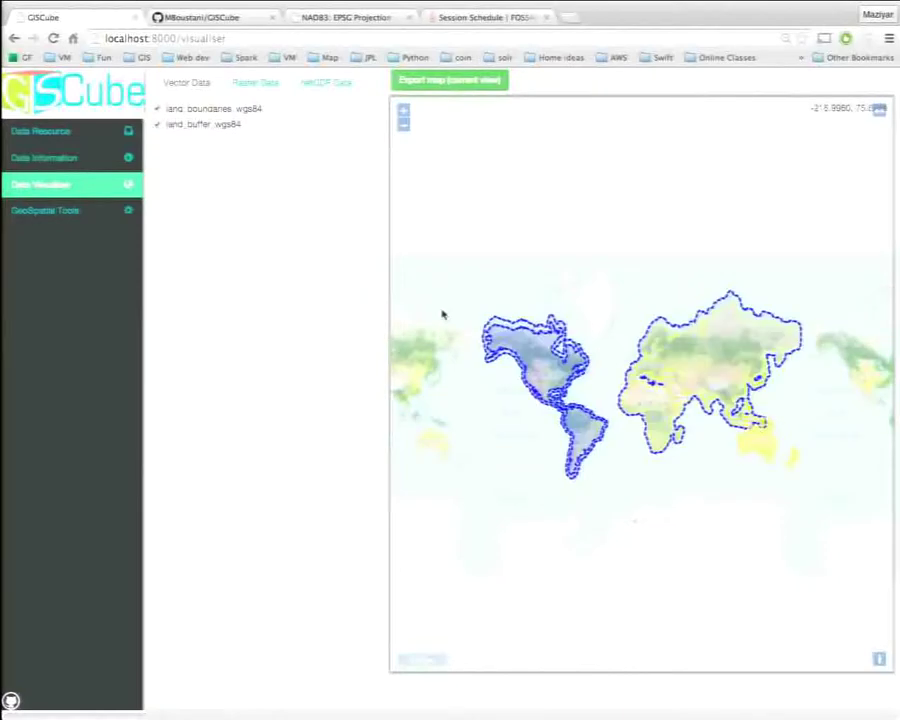
scroll(543, 322, up, 3)
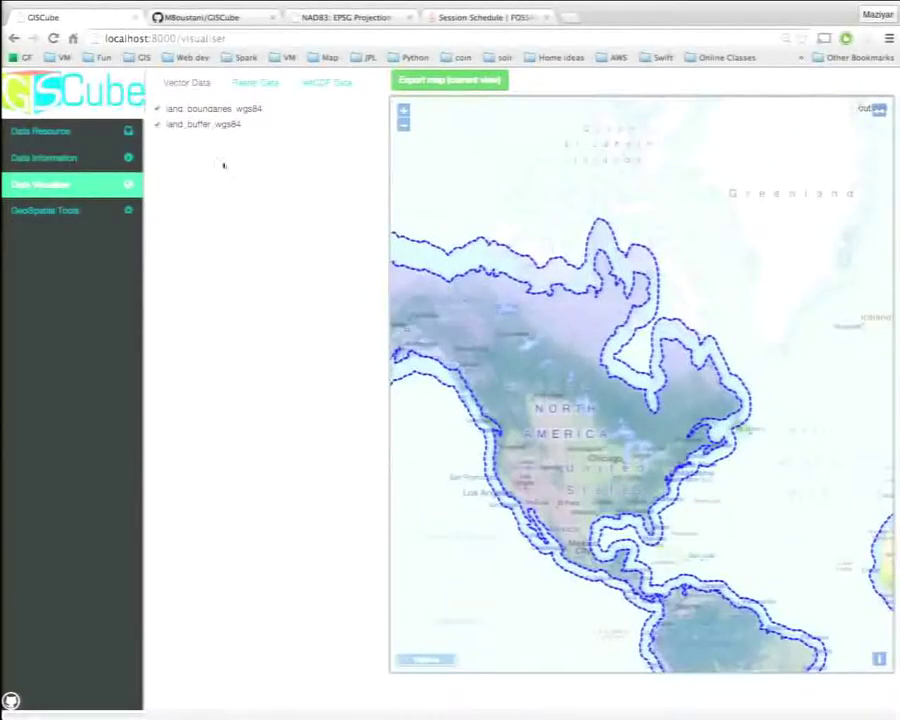
click(88, 146)
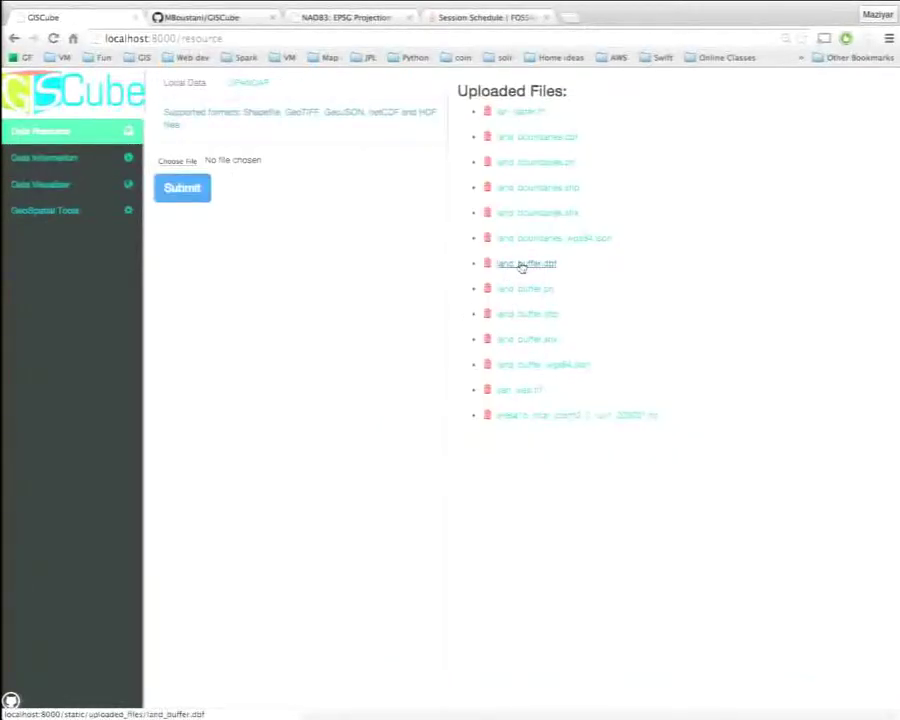
Step: Download land_buffer.shp from Uploaded Files, dismiss the download bar, and go back to GeoSpatial Tools
click(528, 316)
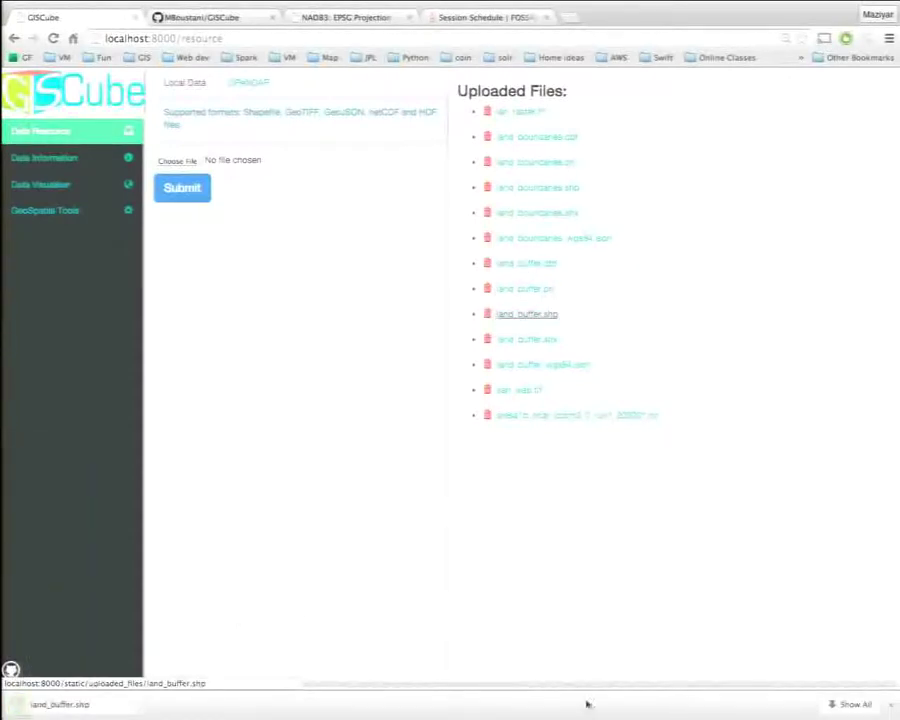
click(890, 705)
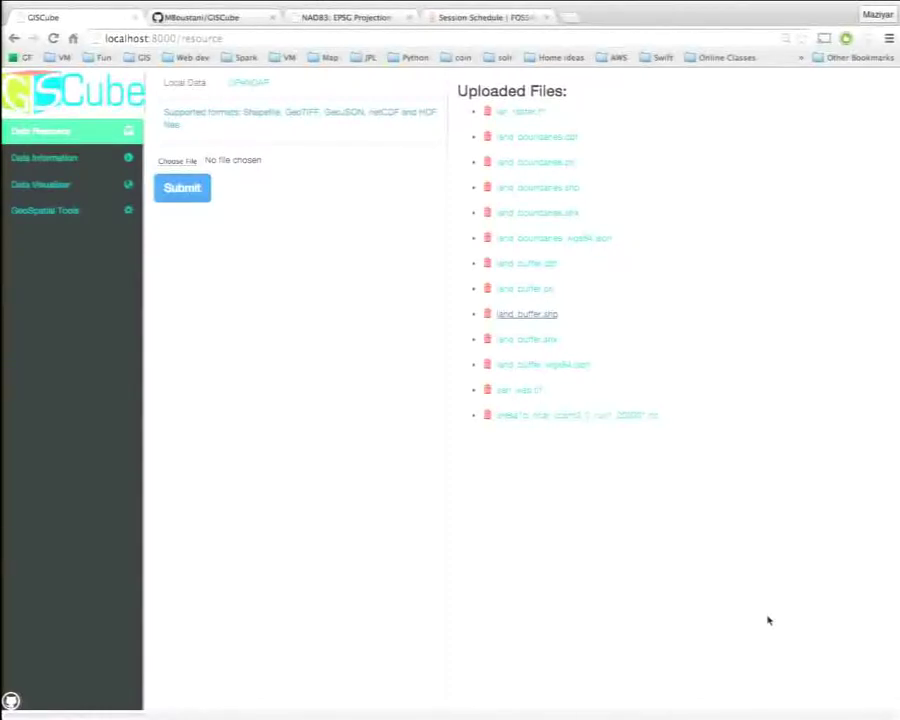
click(104, 211)
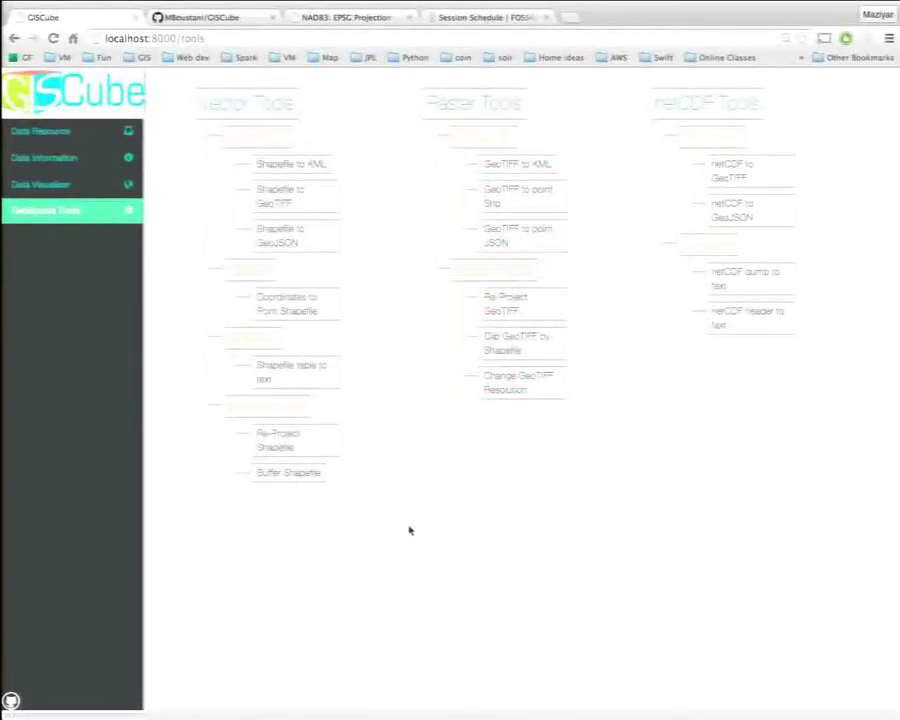
Step: Re-project land_boundaries.shp to EPSG 4269 (NAD83) as a new shapefile named land_nad83
click(331, 449)
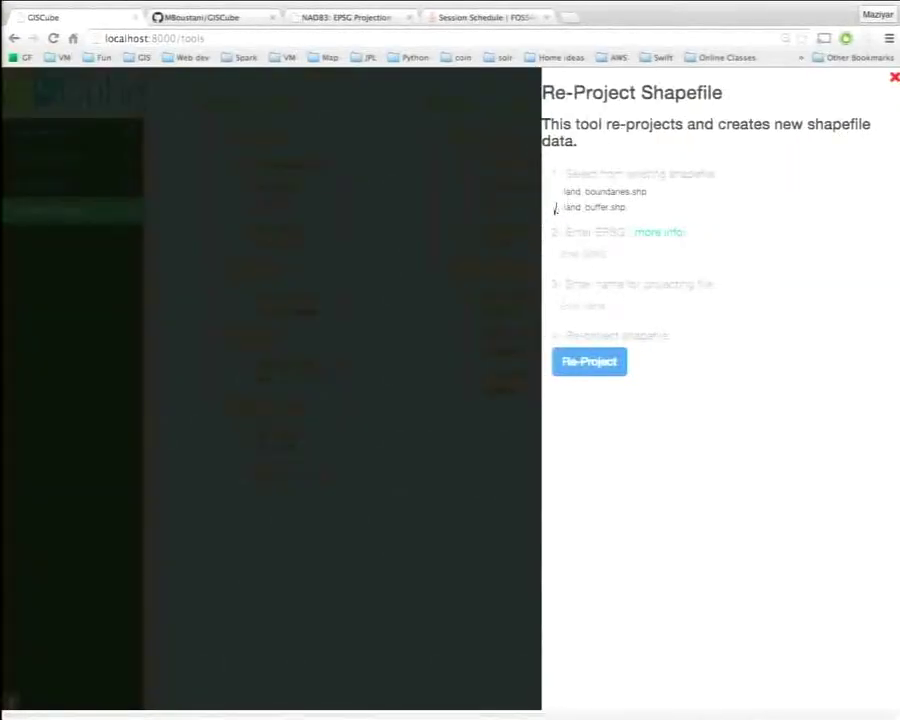
click(352, 18)
click(637, 256)
text(4269)
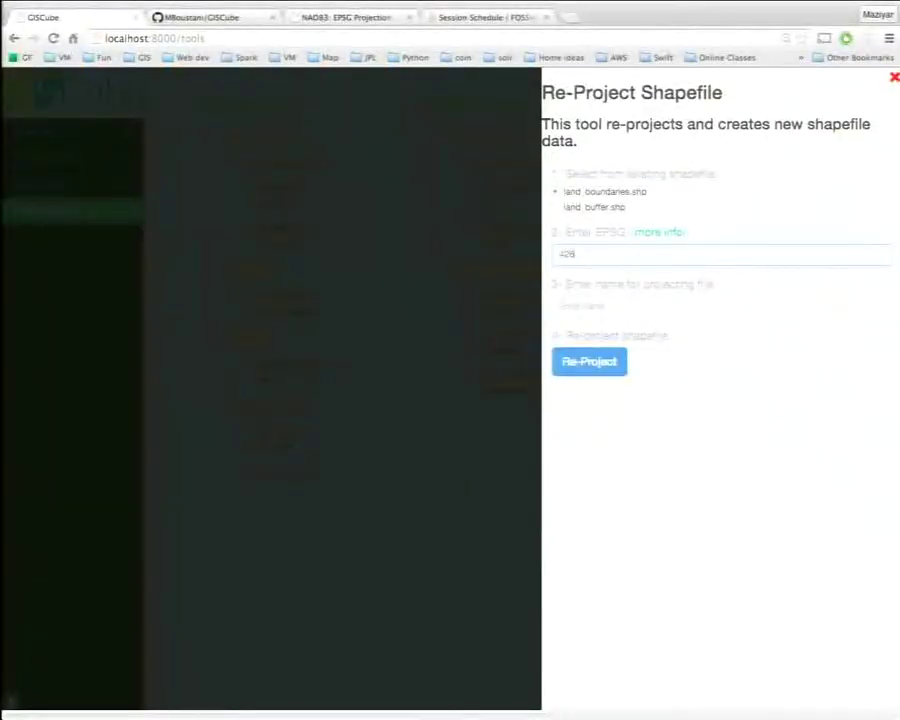
click(610, 306)
text(land)
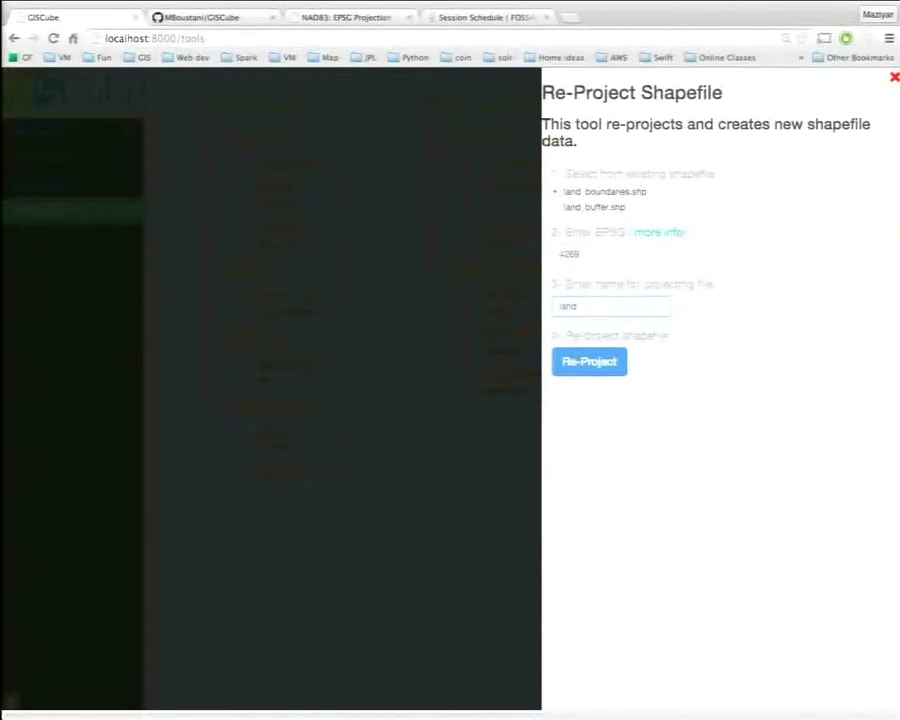
text(_nad83)
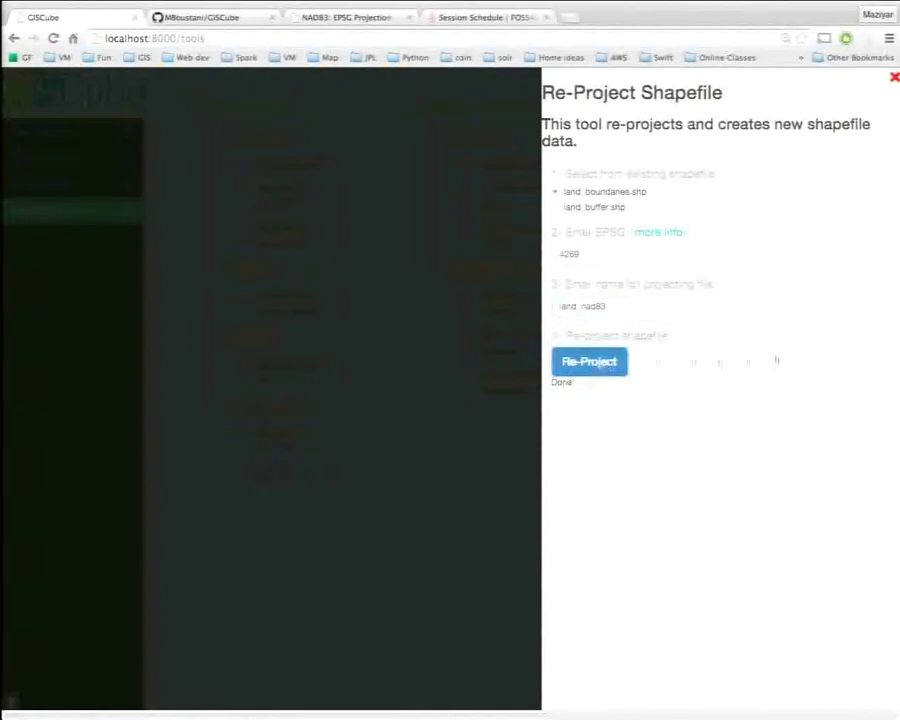
click(420, 258)
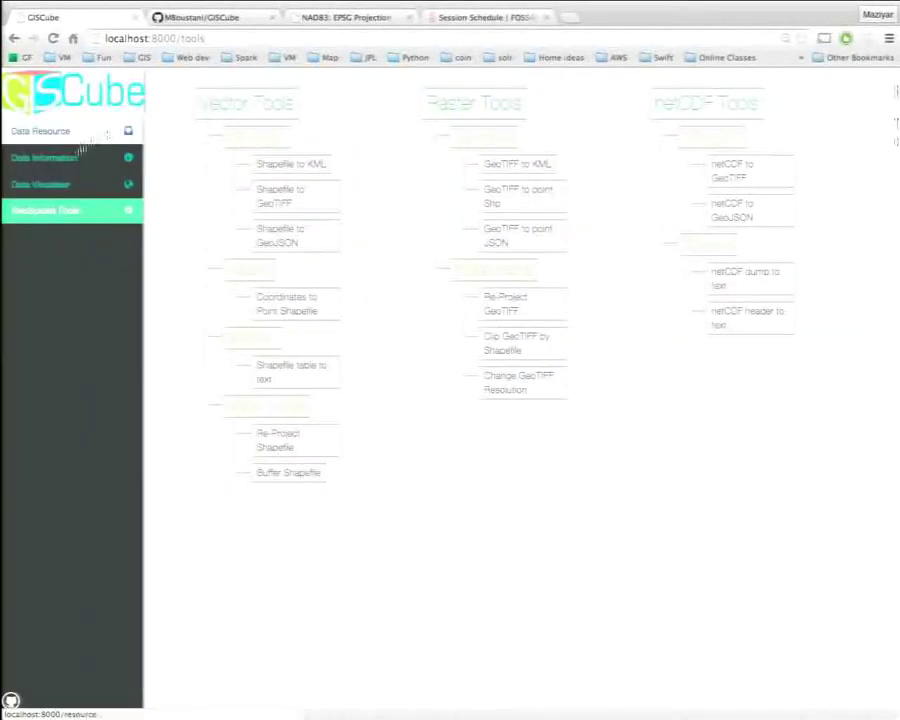
Step: Compare land_boundaries.shp's WGS 1984 reference with land_nad83.shp's North American 1983 reference, then view GitHub
click(72, 156)
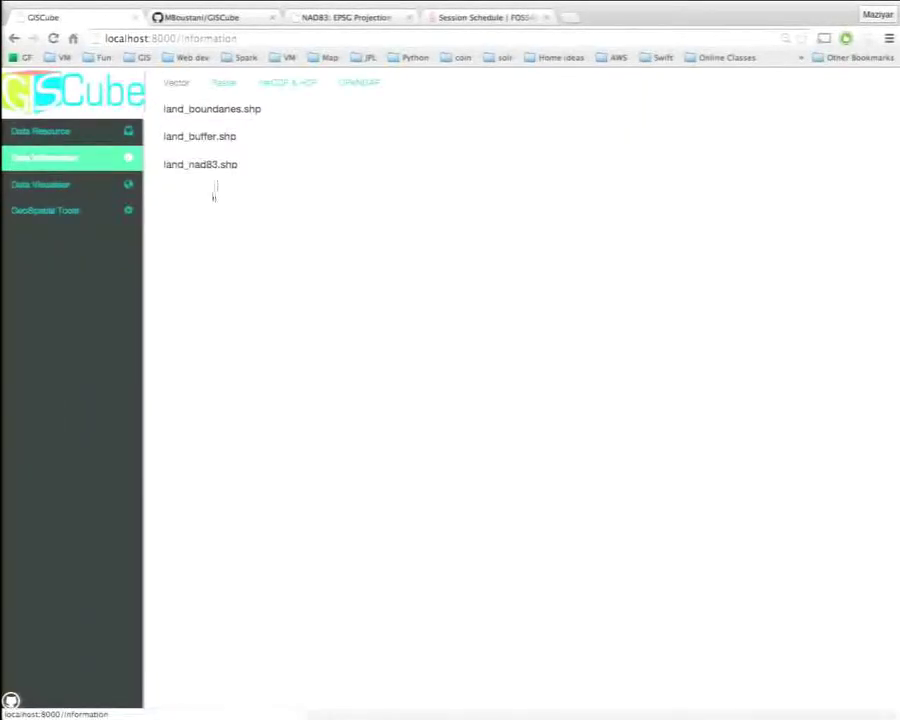
click(246, 112)
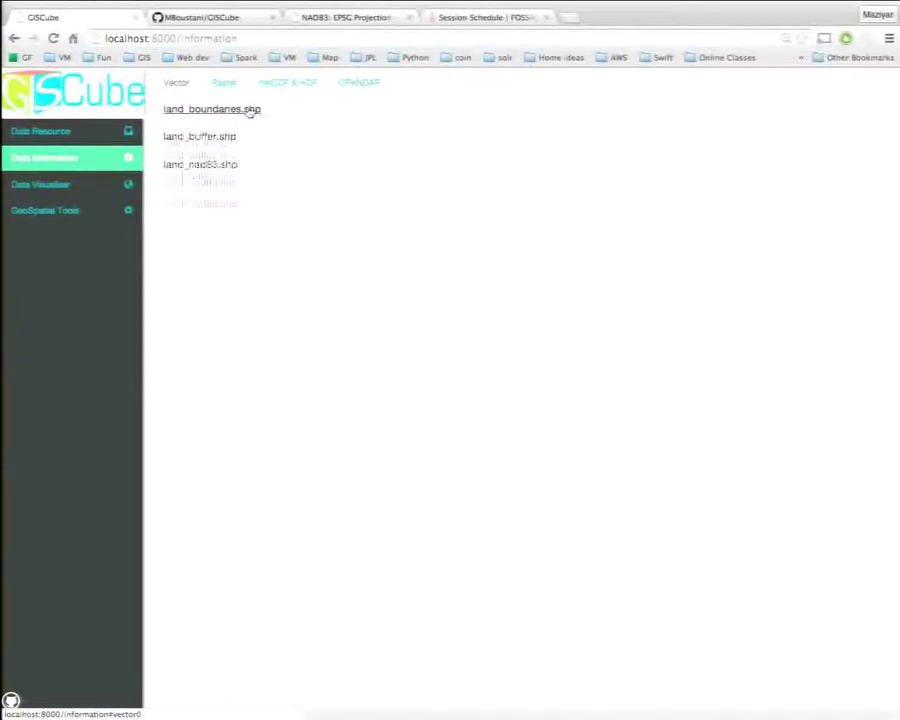
double_click(356, 346)
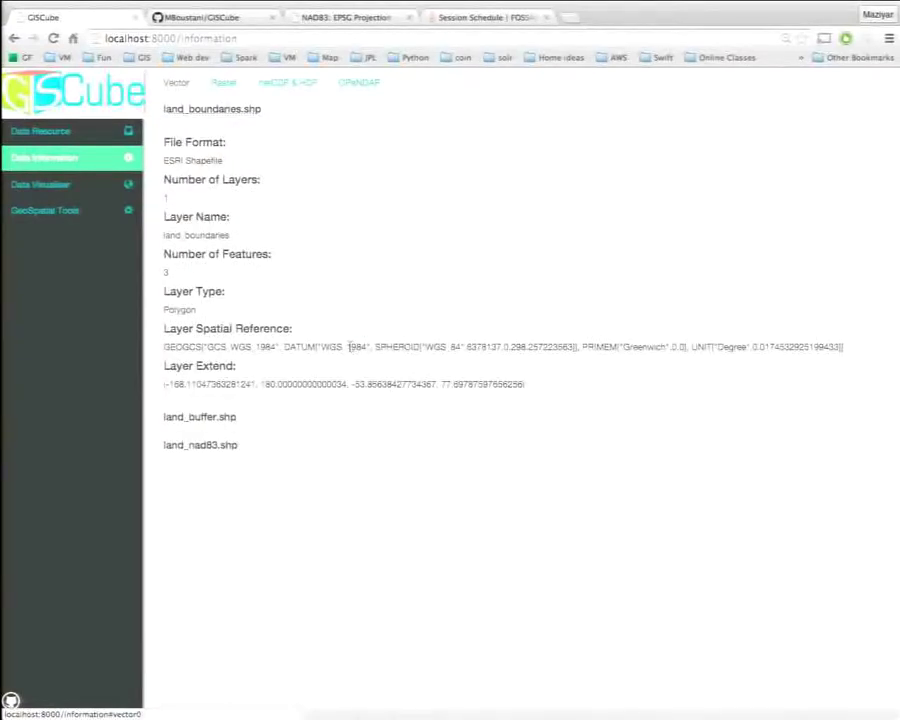
click(210, 448)
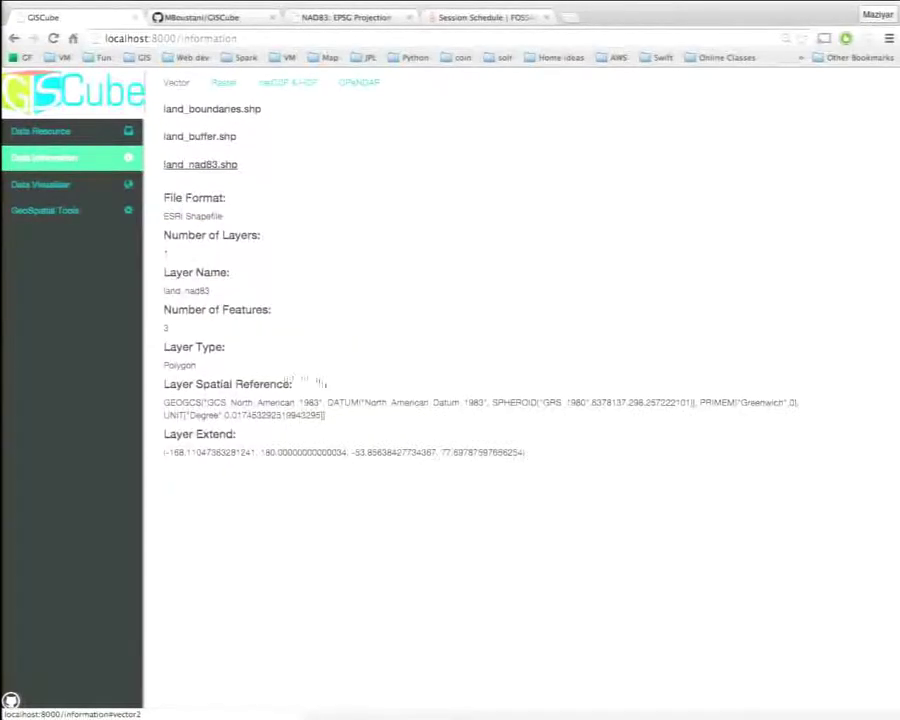
double_click(310, 402)
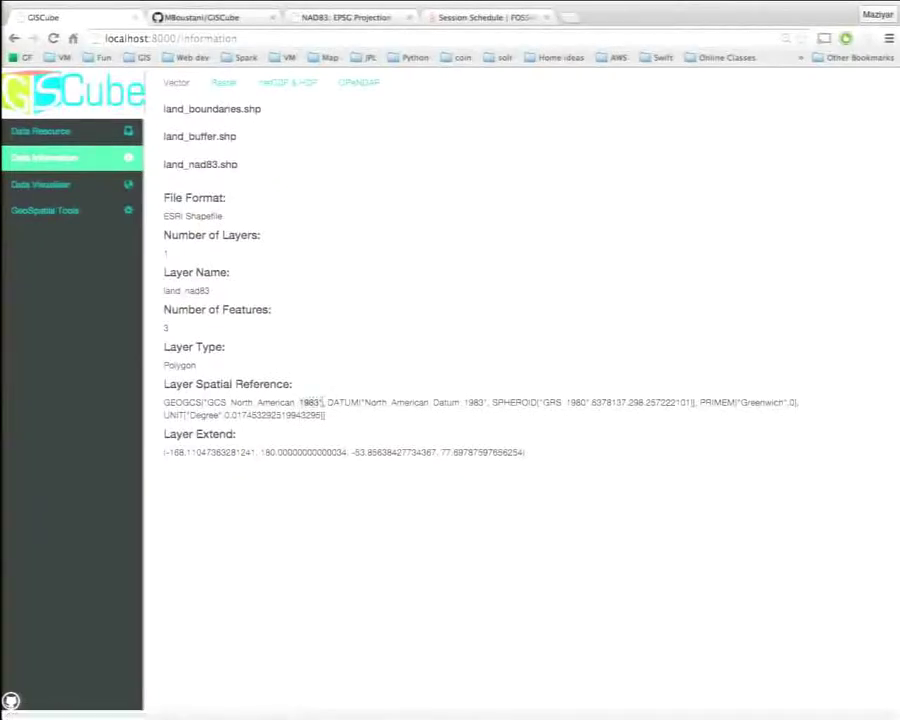
click(291, 565)
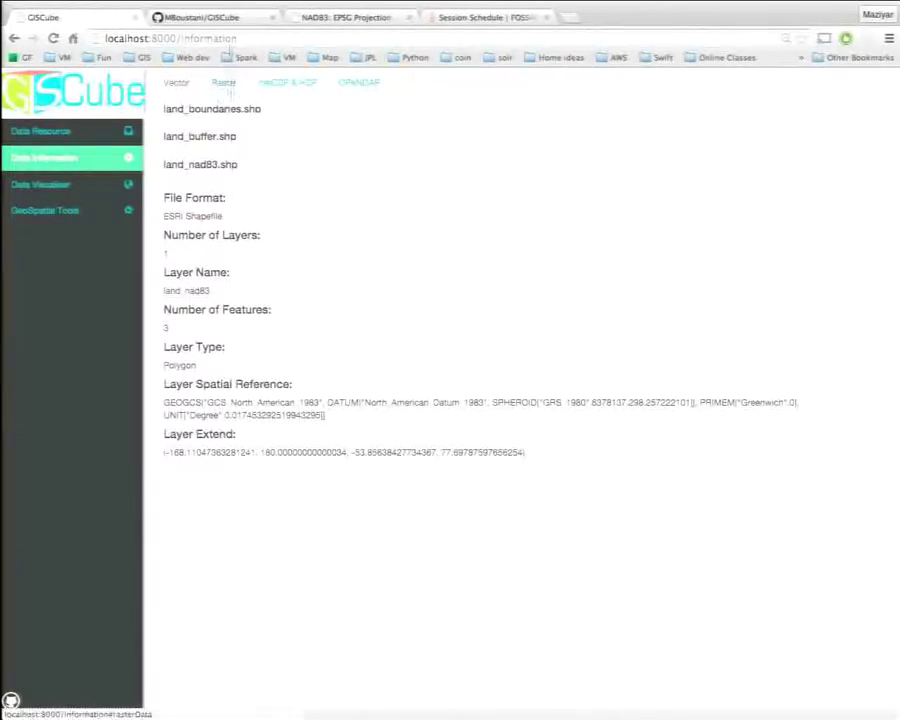
click(236, 19)
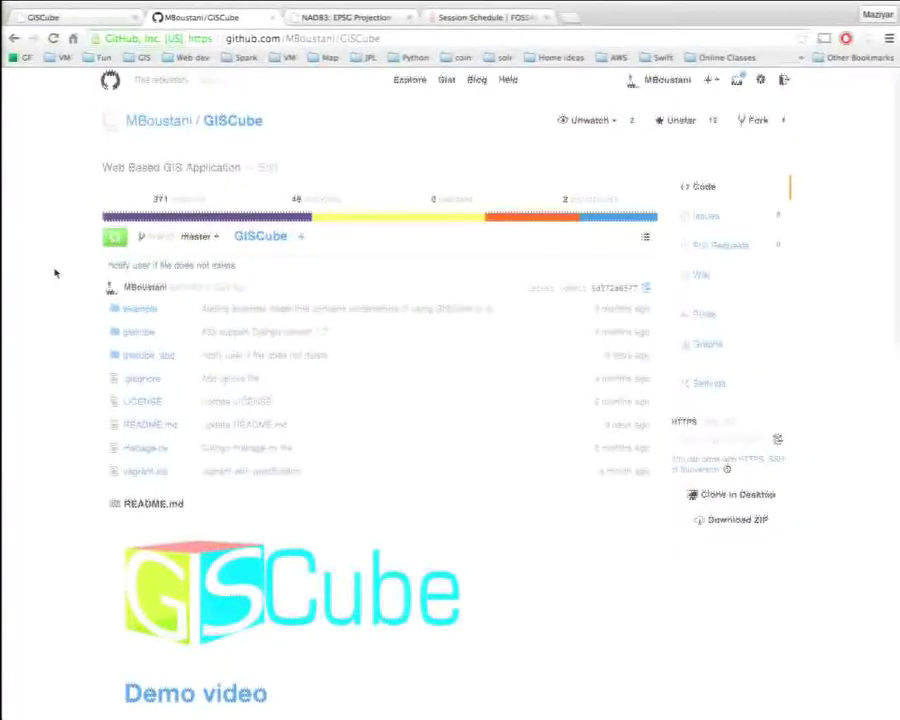
Step: Read the README's Installation (vagrant) steps at enlarged text size, then return to GISCube's GeoSpatial Tools
scroll(55, 272, down, 2)
scroll(55, 272, up, 3)
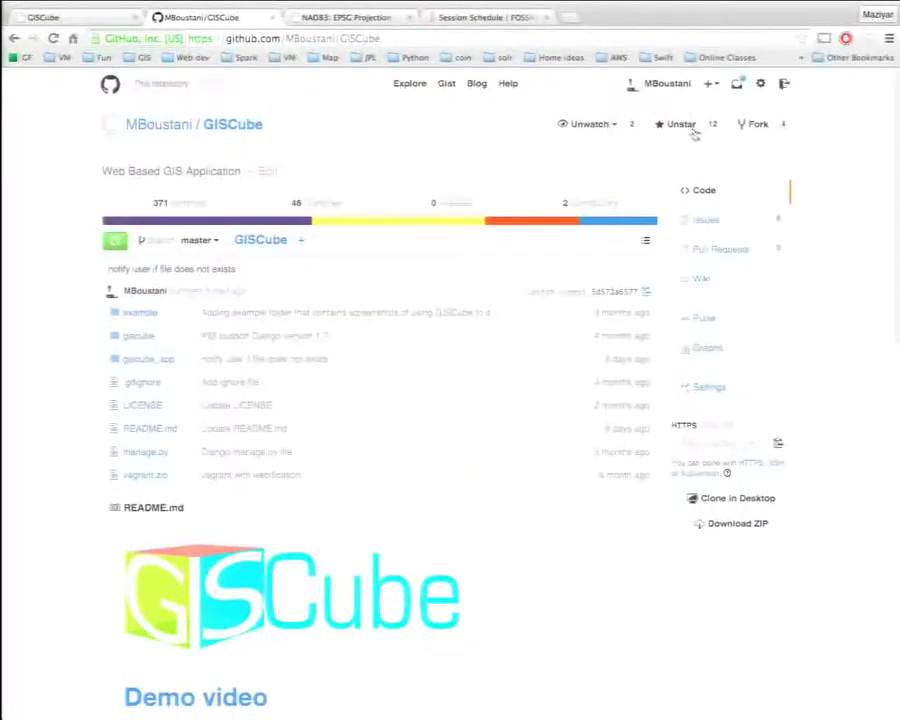
scroll(62, 426, down, 10)
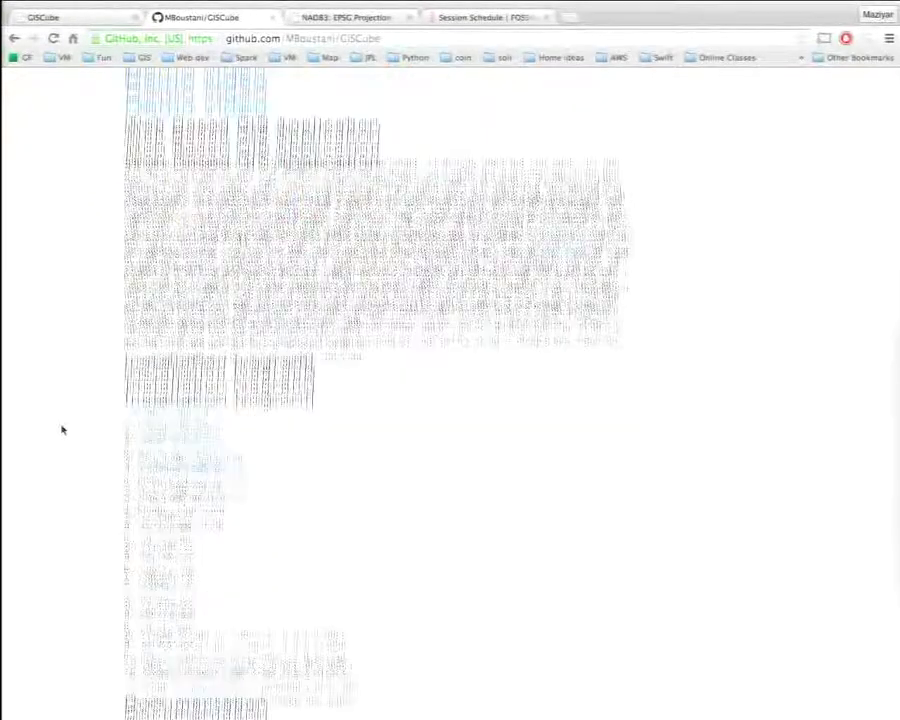
scroll(62, 430, down, 1)
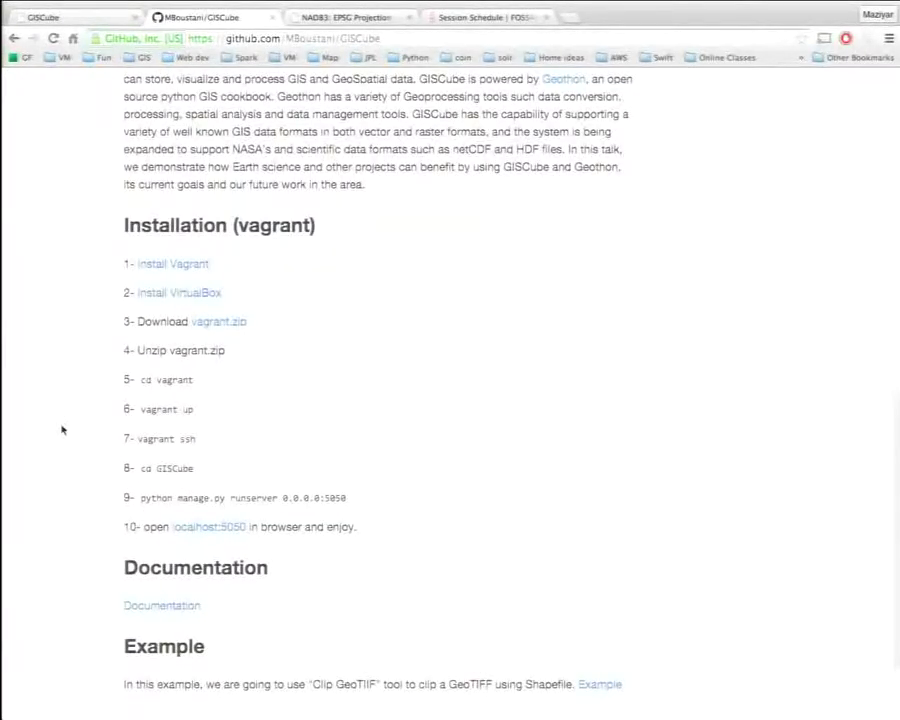
key(super+equal)
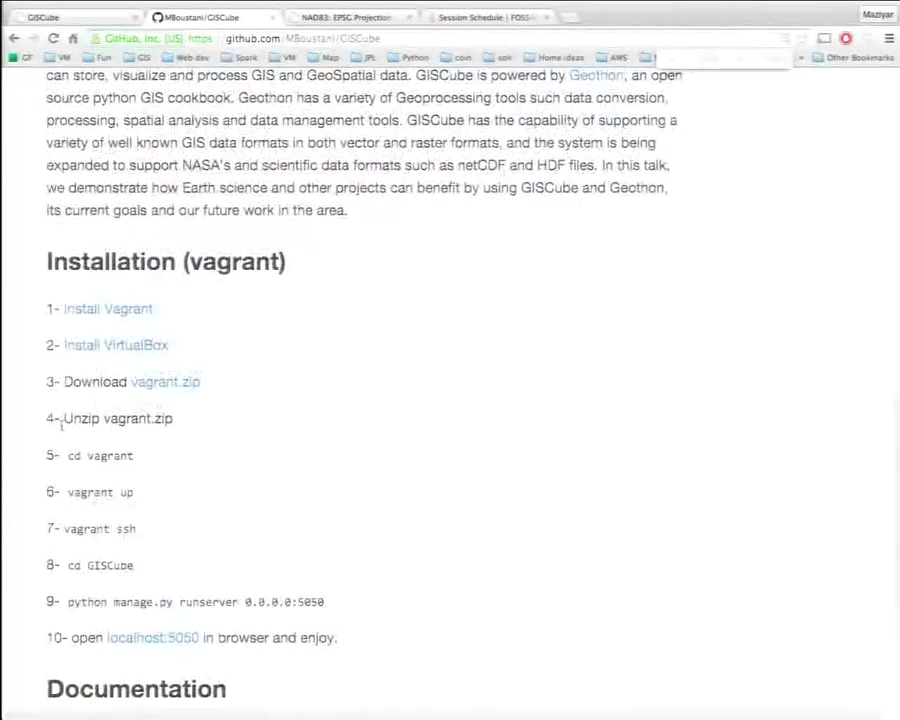
scroll(61, 430, down, 1)
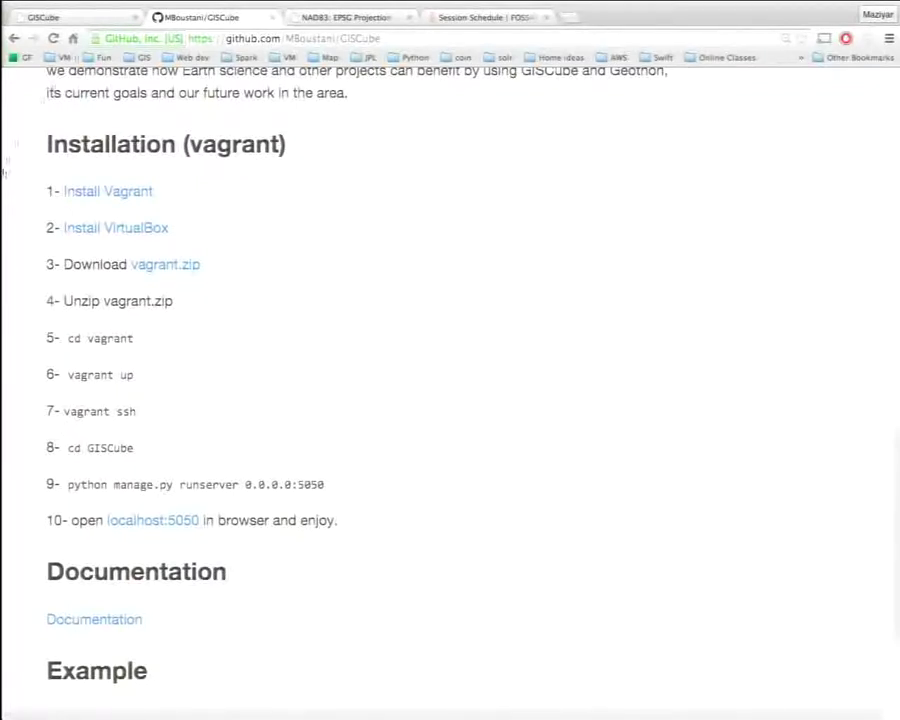
click(87, 12)
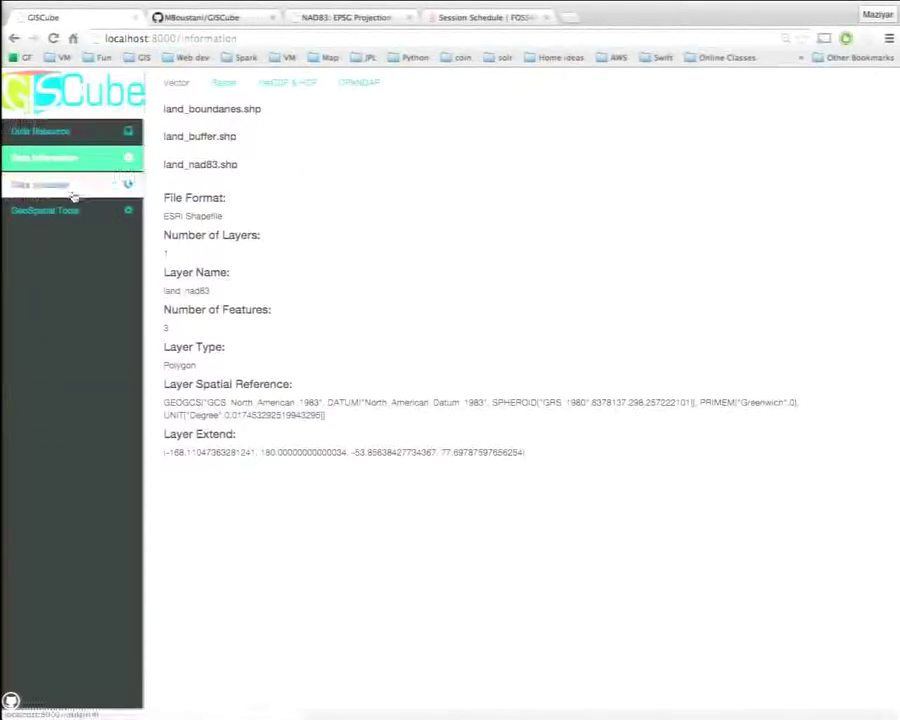
click(73, 215)
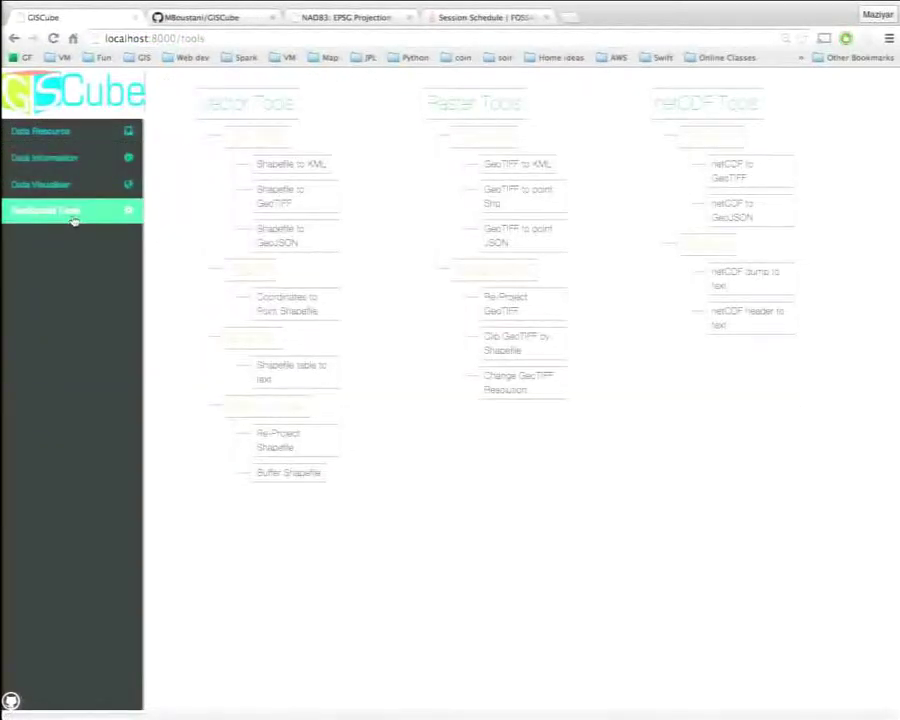